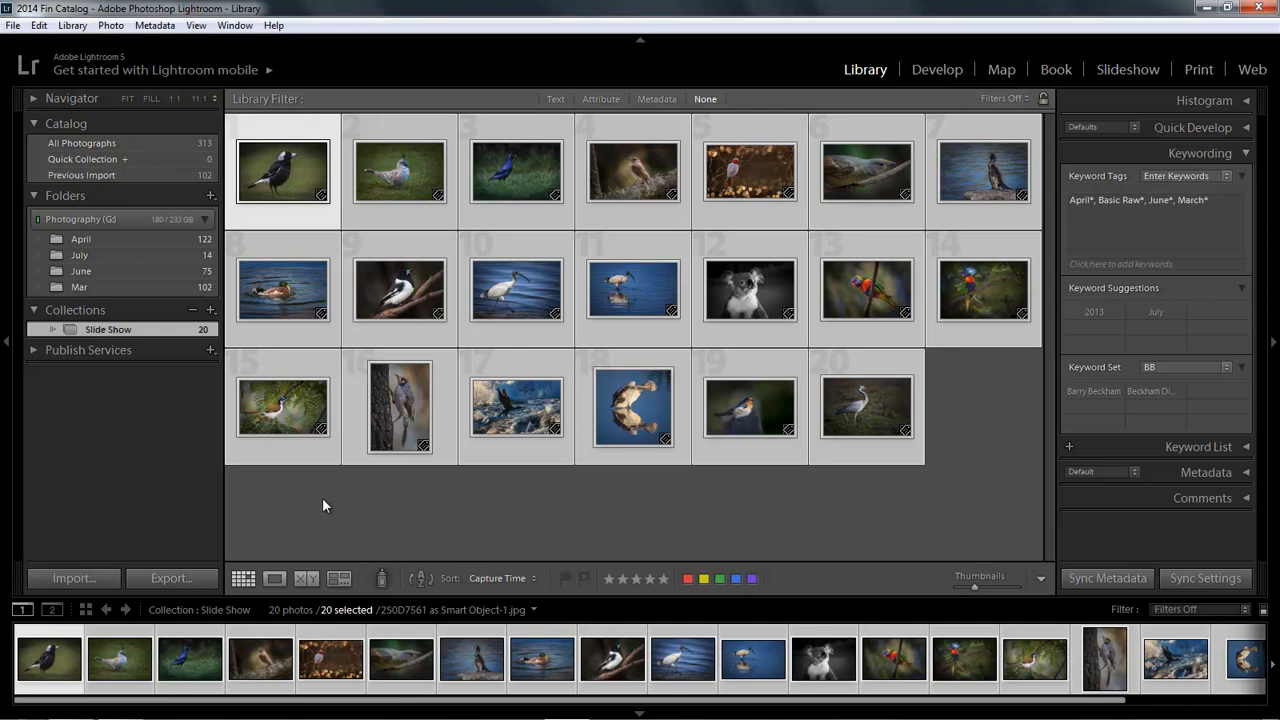
# Clear the photo selection and start a new smart collection named Monochrome.
pyautogui.click(323, 500)
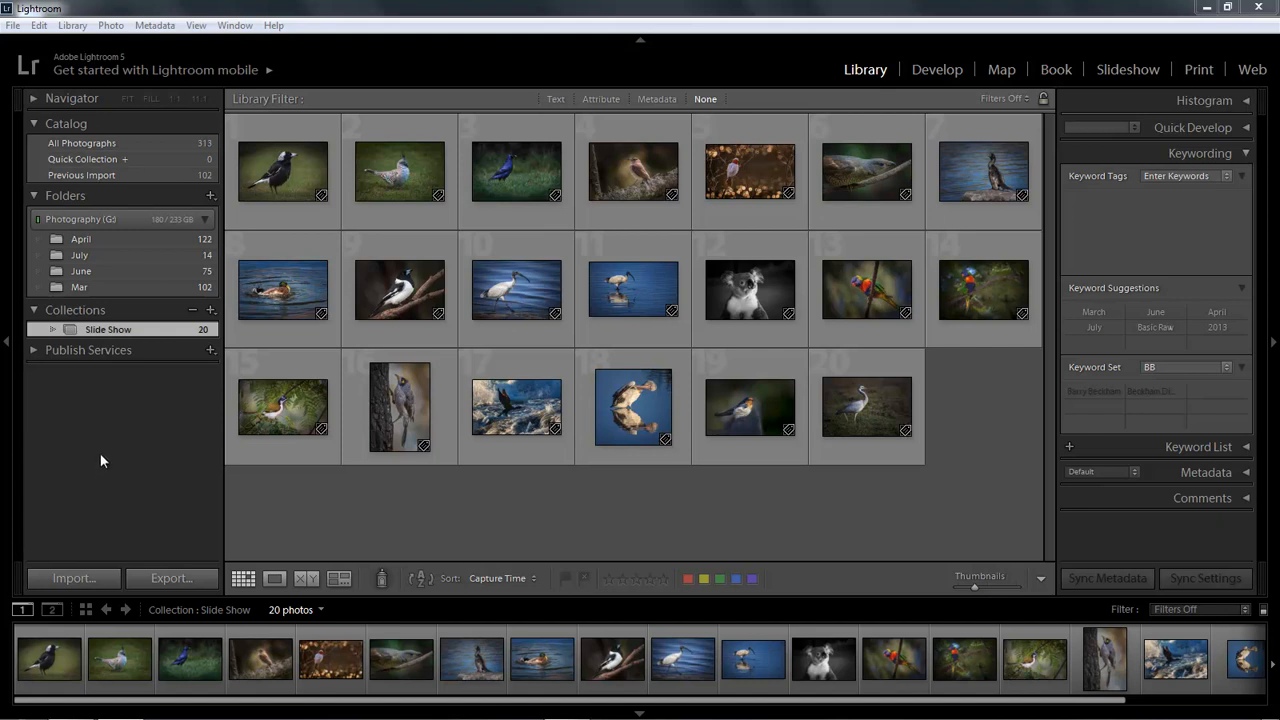
pyautogui.click(211, 311)
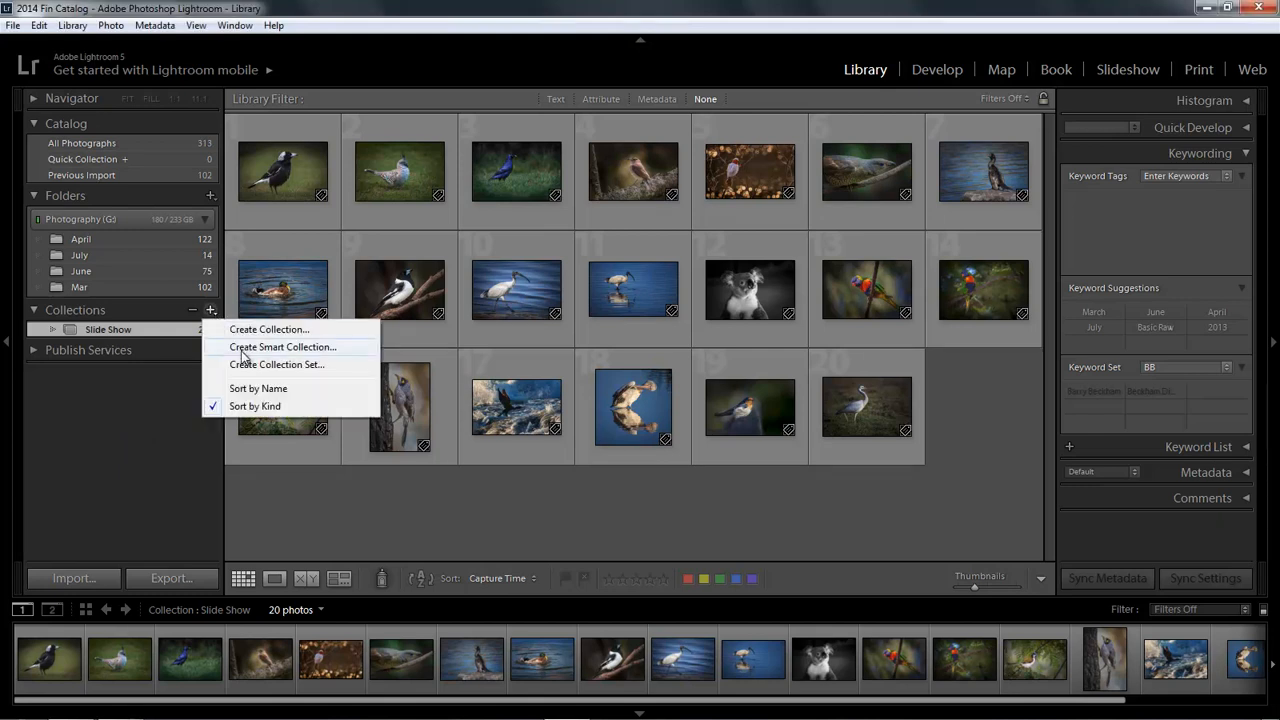
pyautogui.click(242, 349)
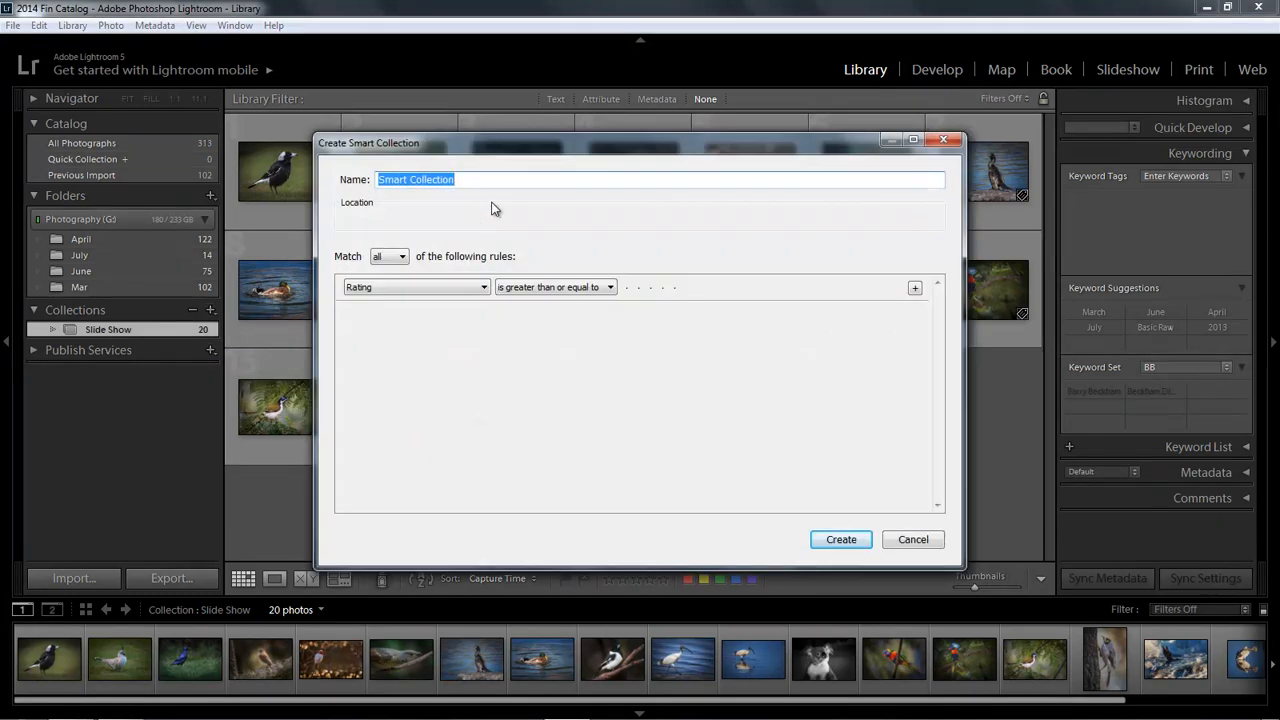
pyautogui.write('Mon')
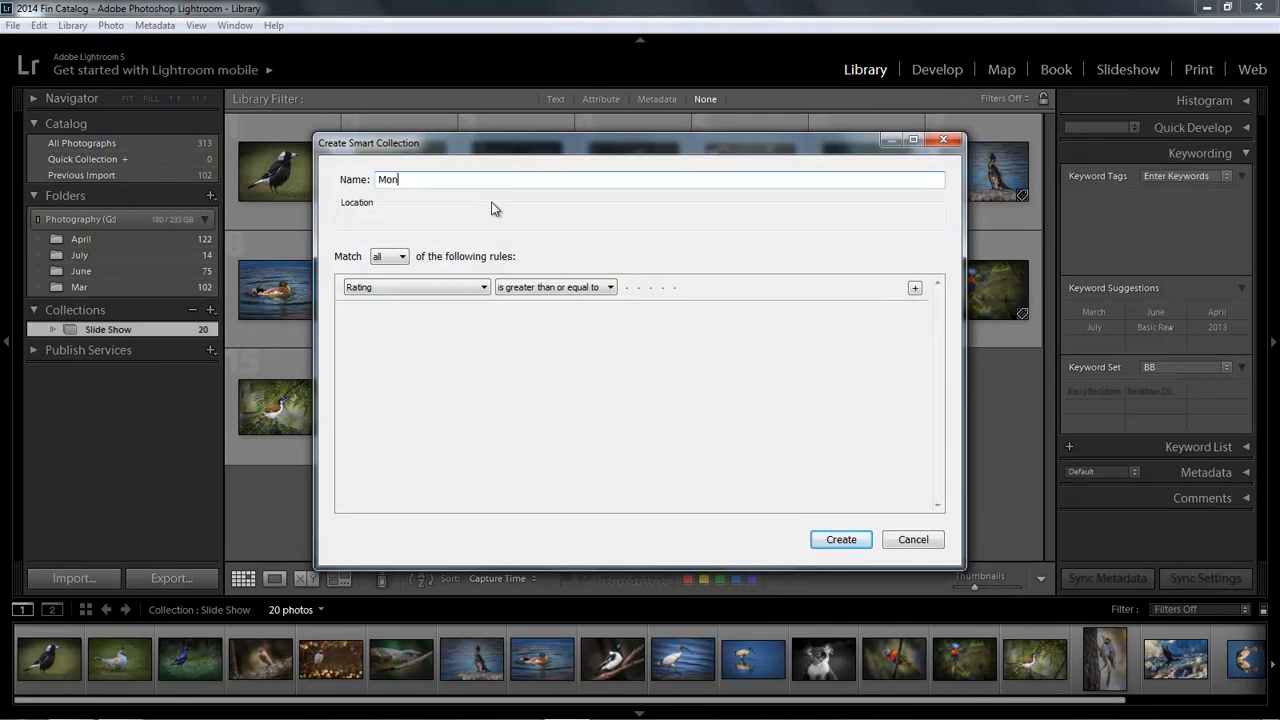
pyautogui.write('ochrome')
# Keep the smart collection matching all rules and set its rule to Any Searchable Text contains Monochrome.
pyautogui.click(402, 258)
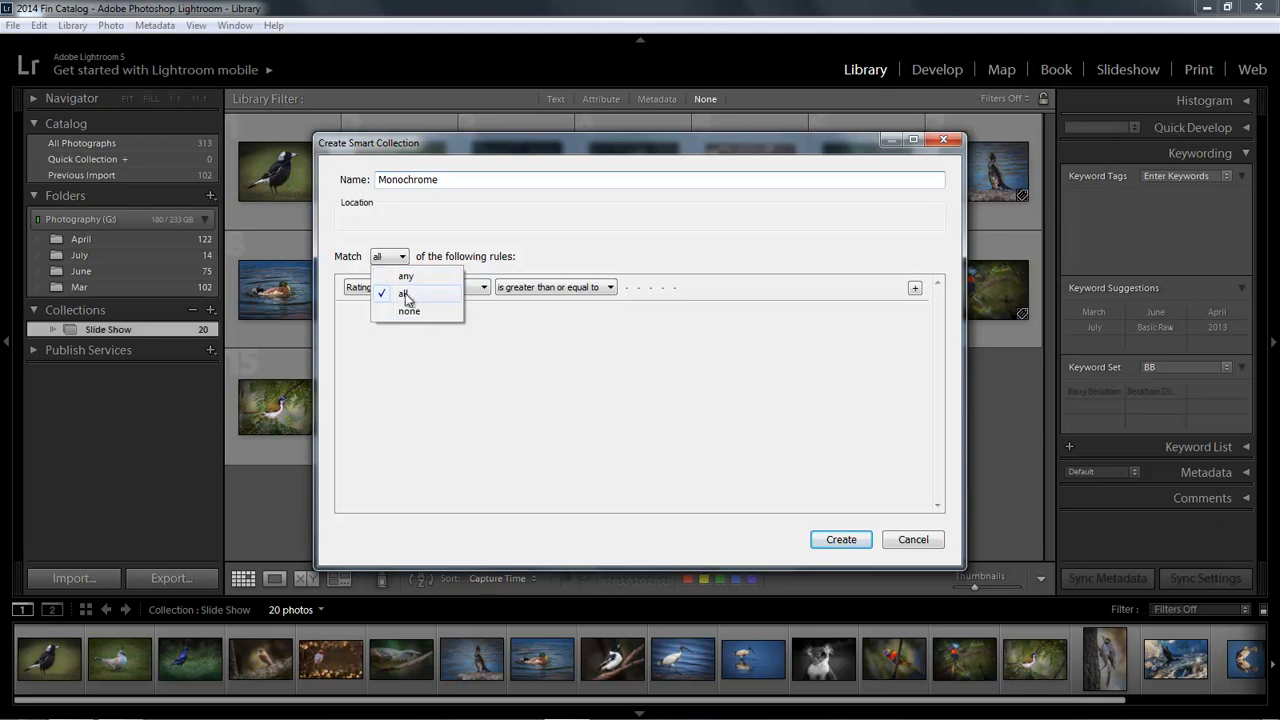
pyautogui.click(558, 265)
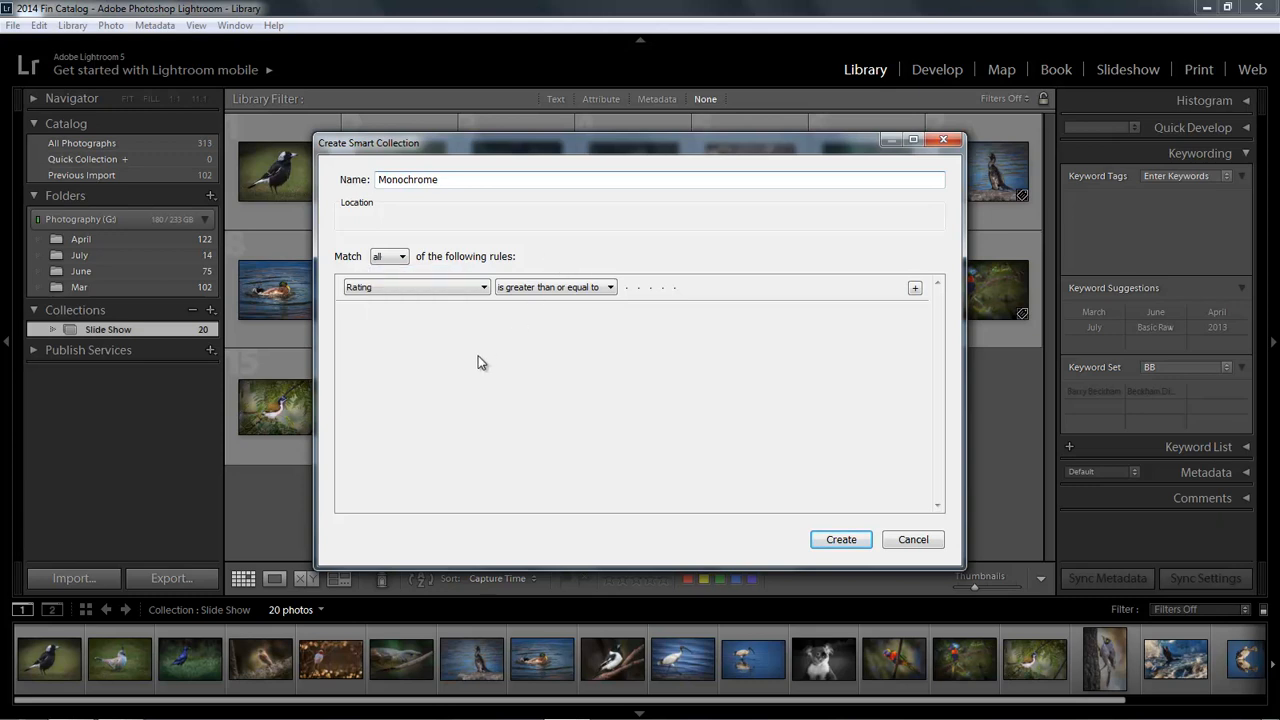
pyautogui.click(483, 289)
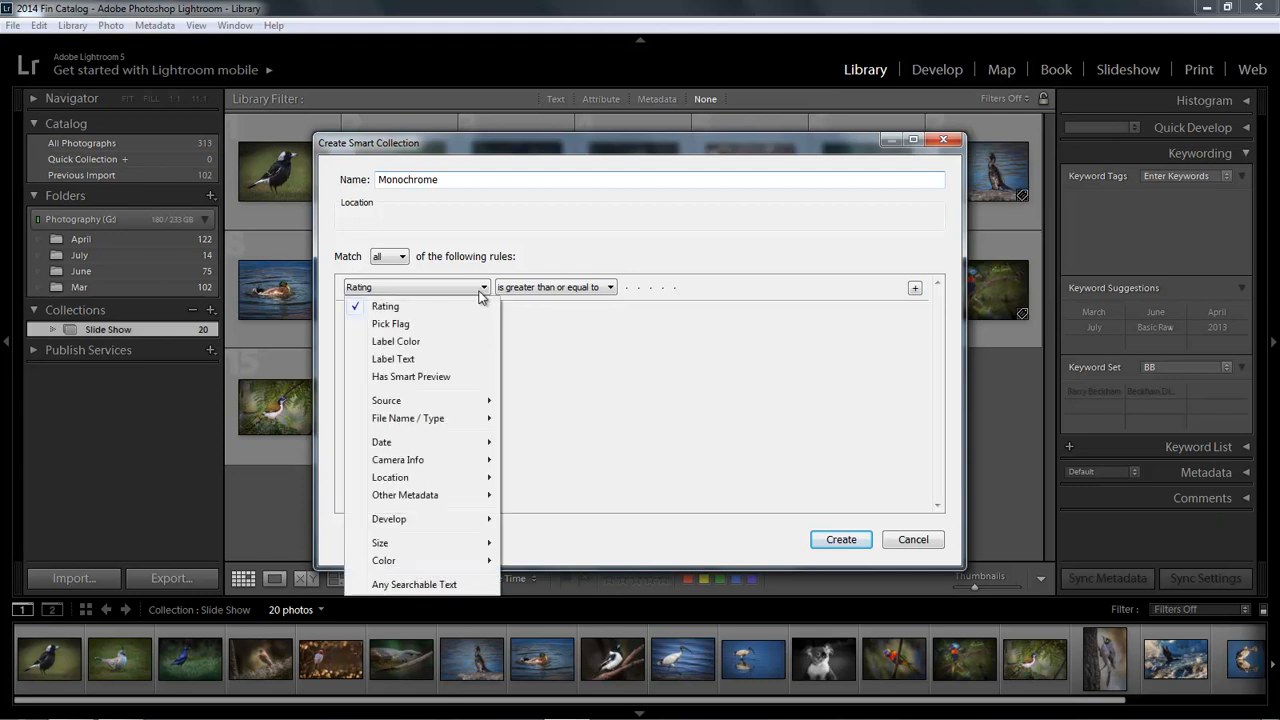
pyautogui.click(425, 586)
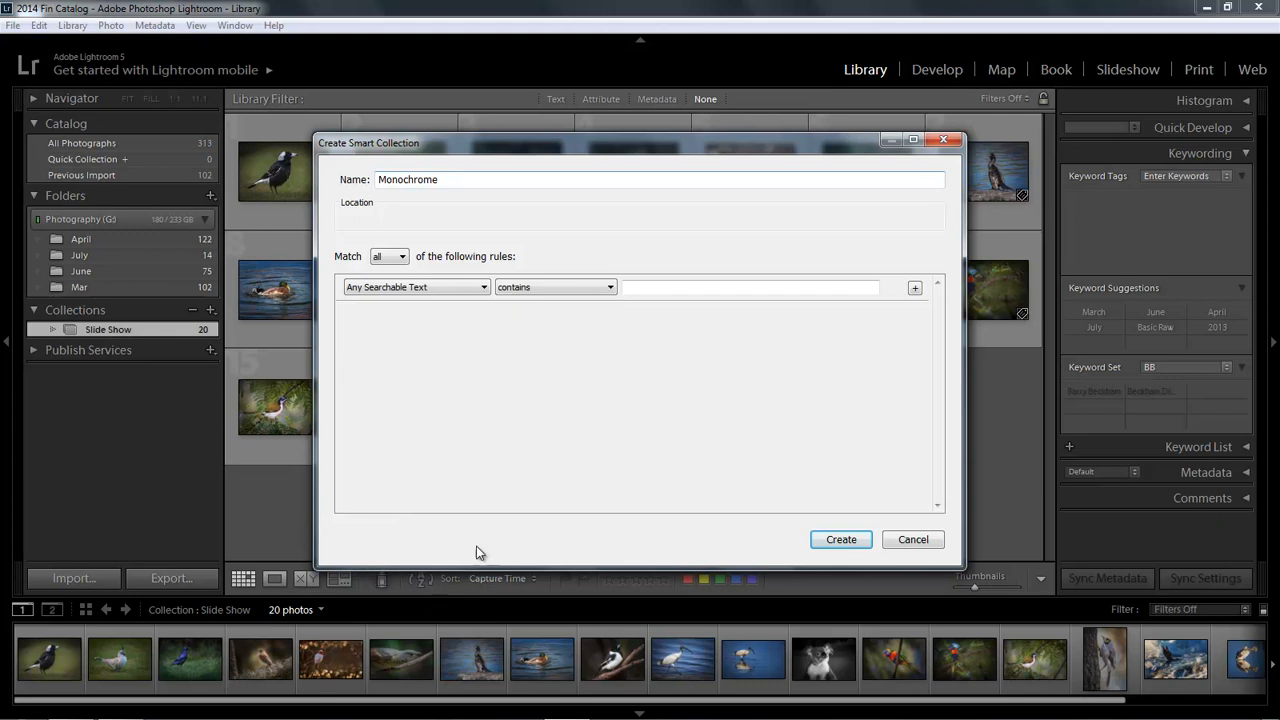
pyautogui.click(632, 287)
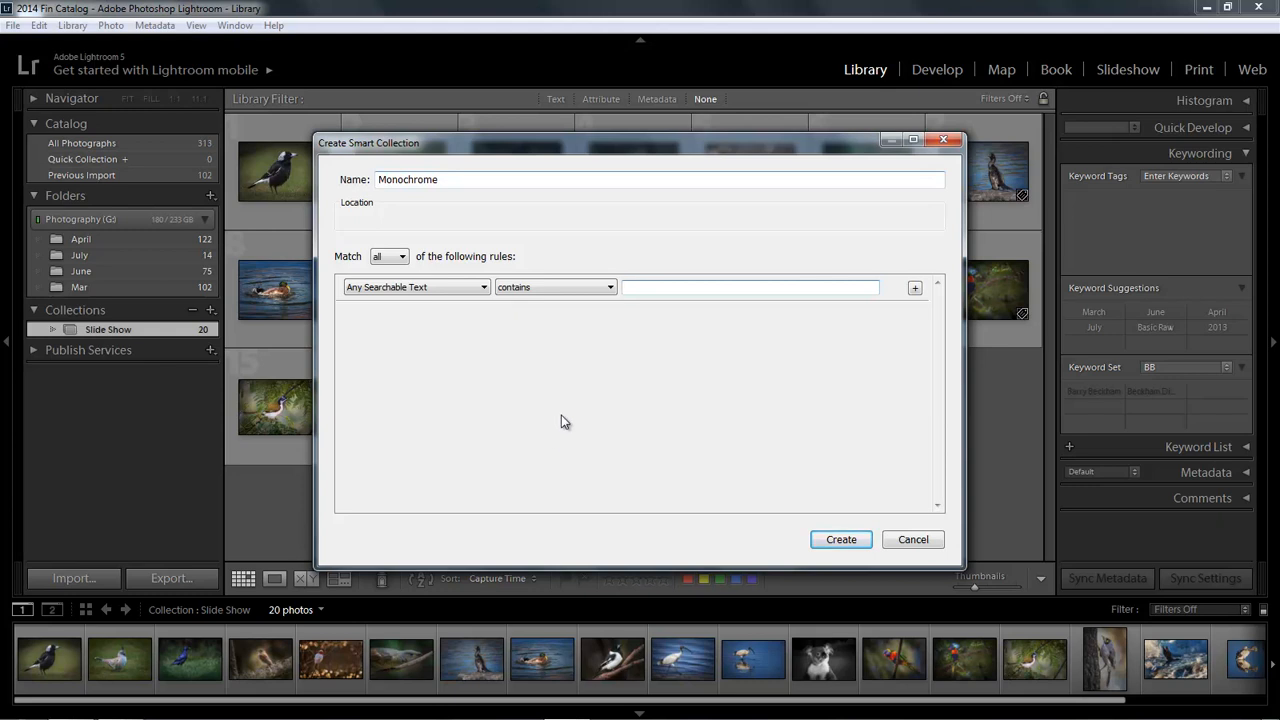
pyautogui.write('Monochrome')
# Create the Monochrome smart collection with the searchable-text condition as its only rule.
pyautogui.click(914, 289)
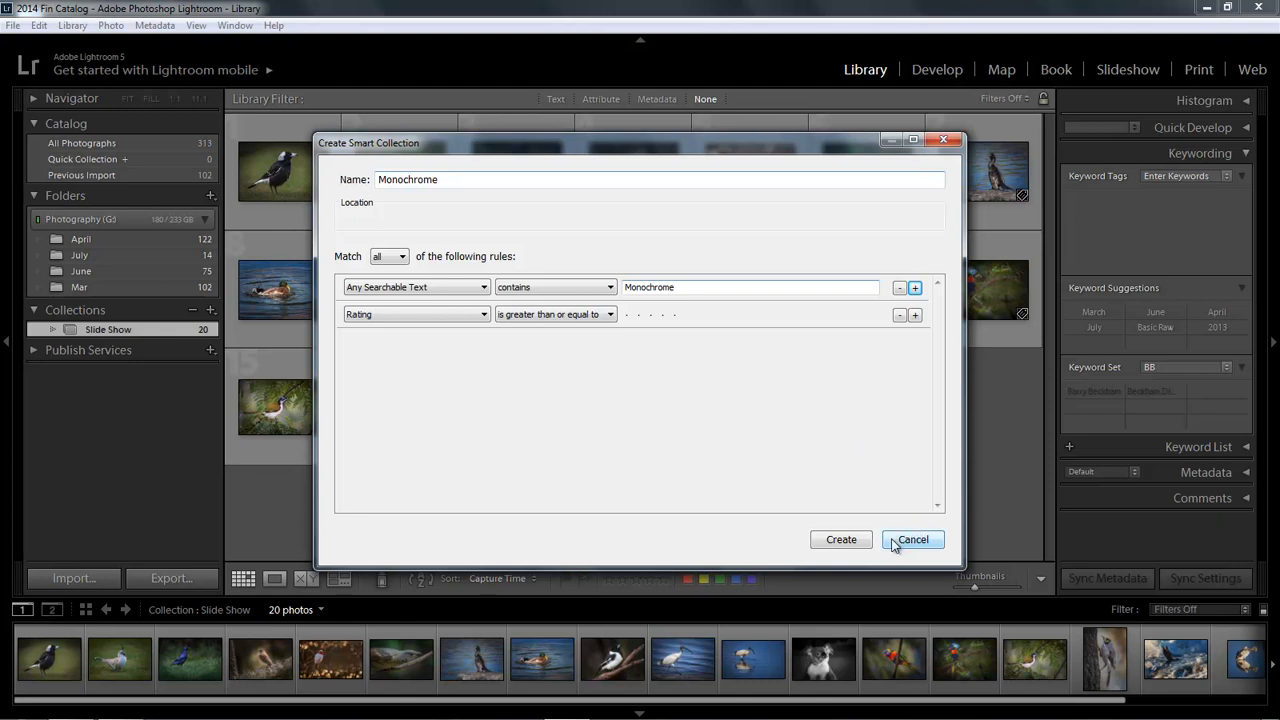
pyautogui.click(899, 316)
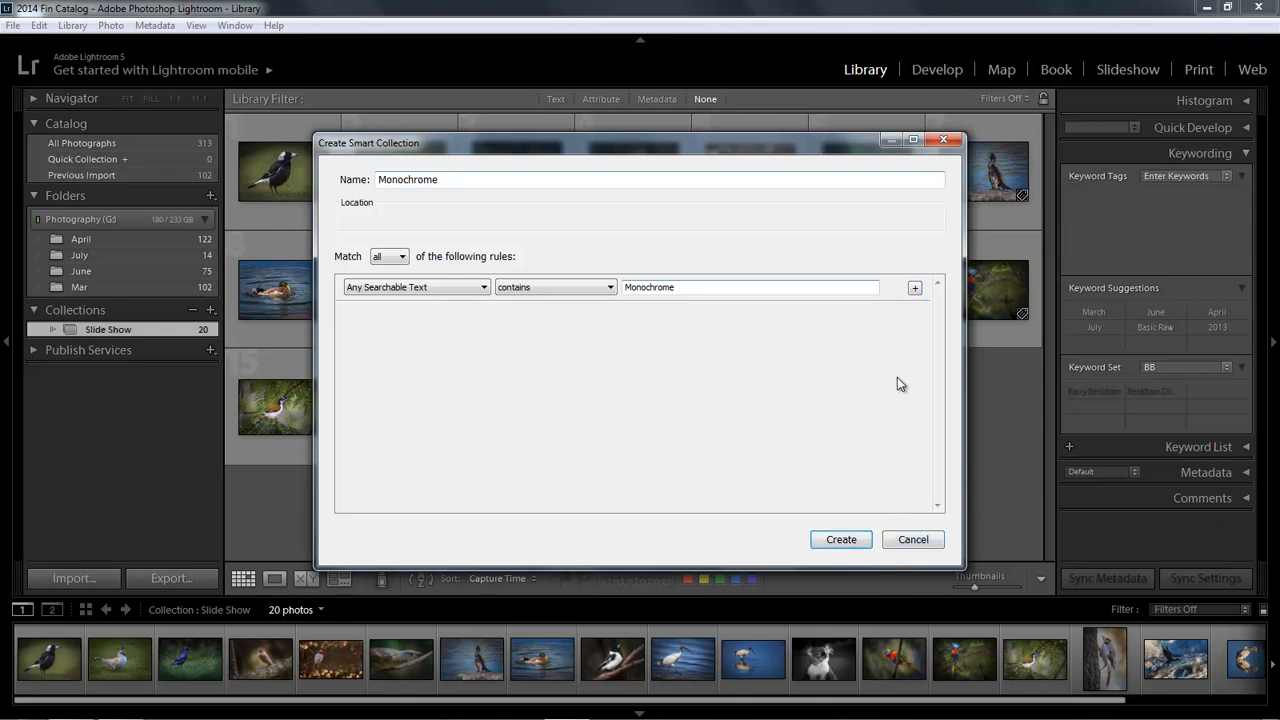
pyautogui.click(841, 541)
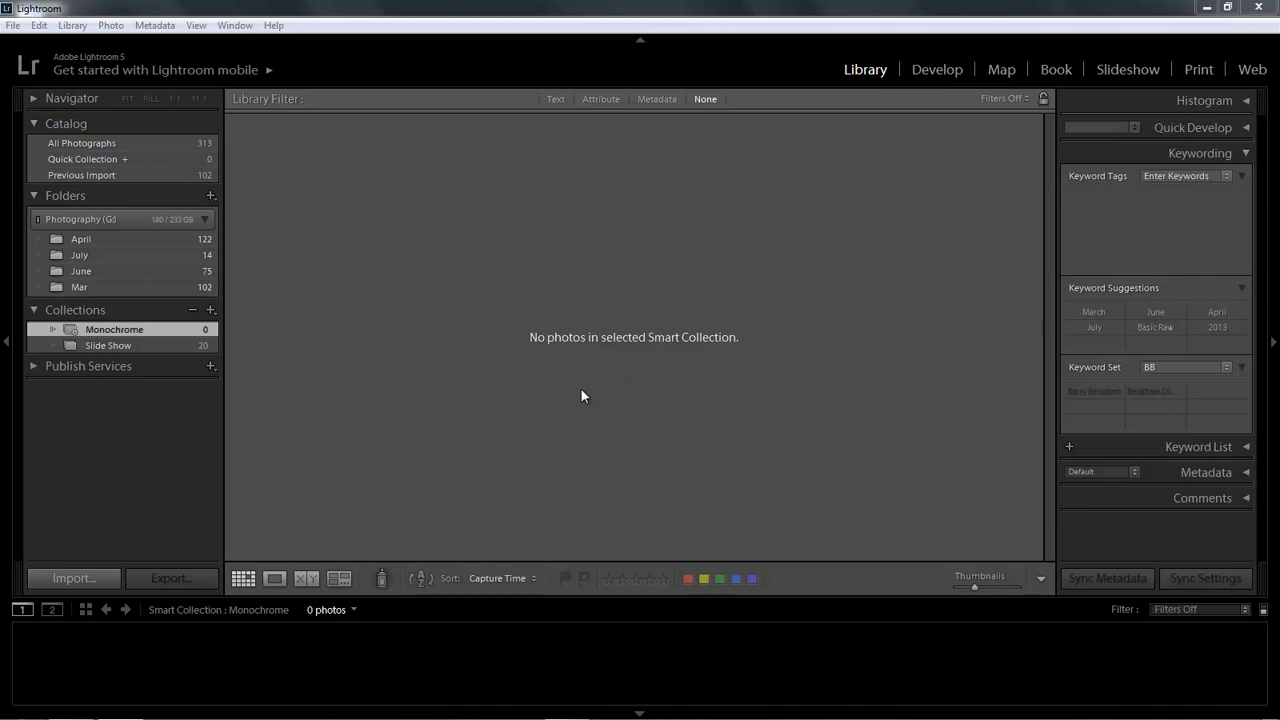
# In the April folder, add the keyword monochrome to the black-and-white truck photo (20) and the pale beach photo (37).
pyautogui.click(134, 238)
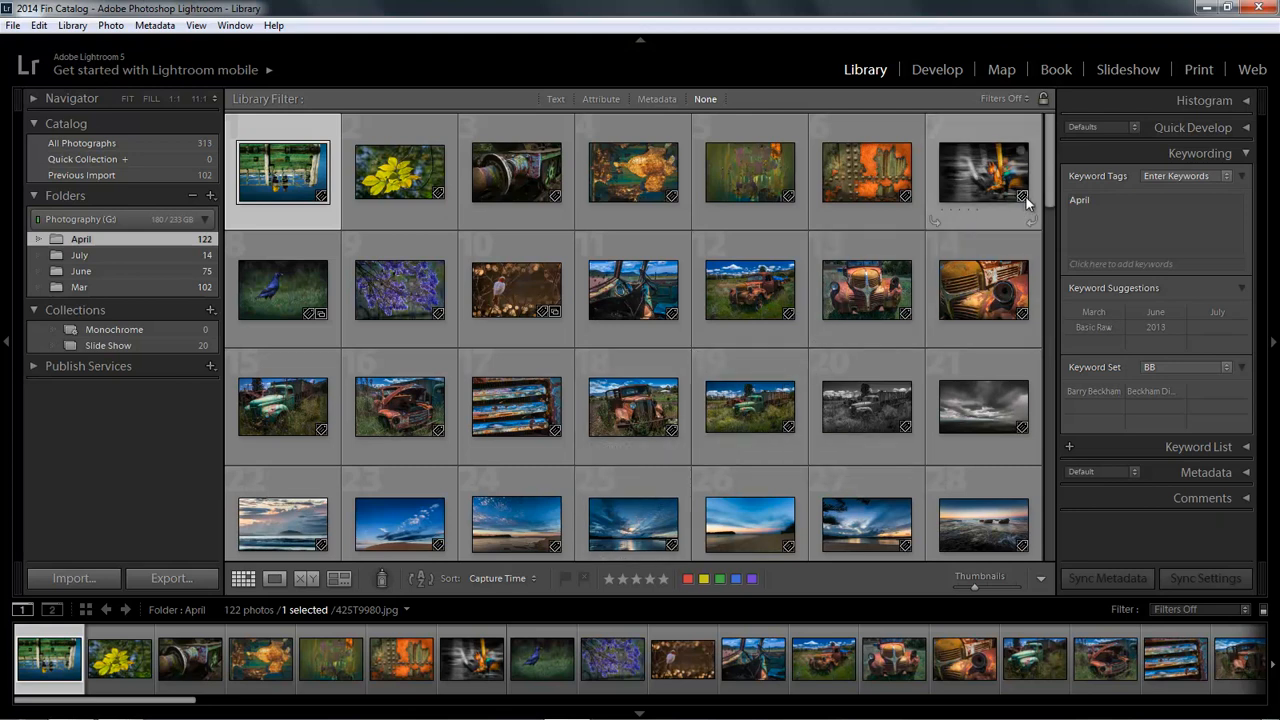
pyautogui.moveTo(1052, 180); pyautogui.dragTo(1045, 230)
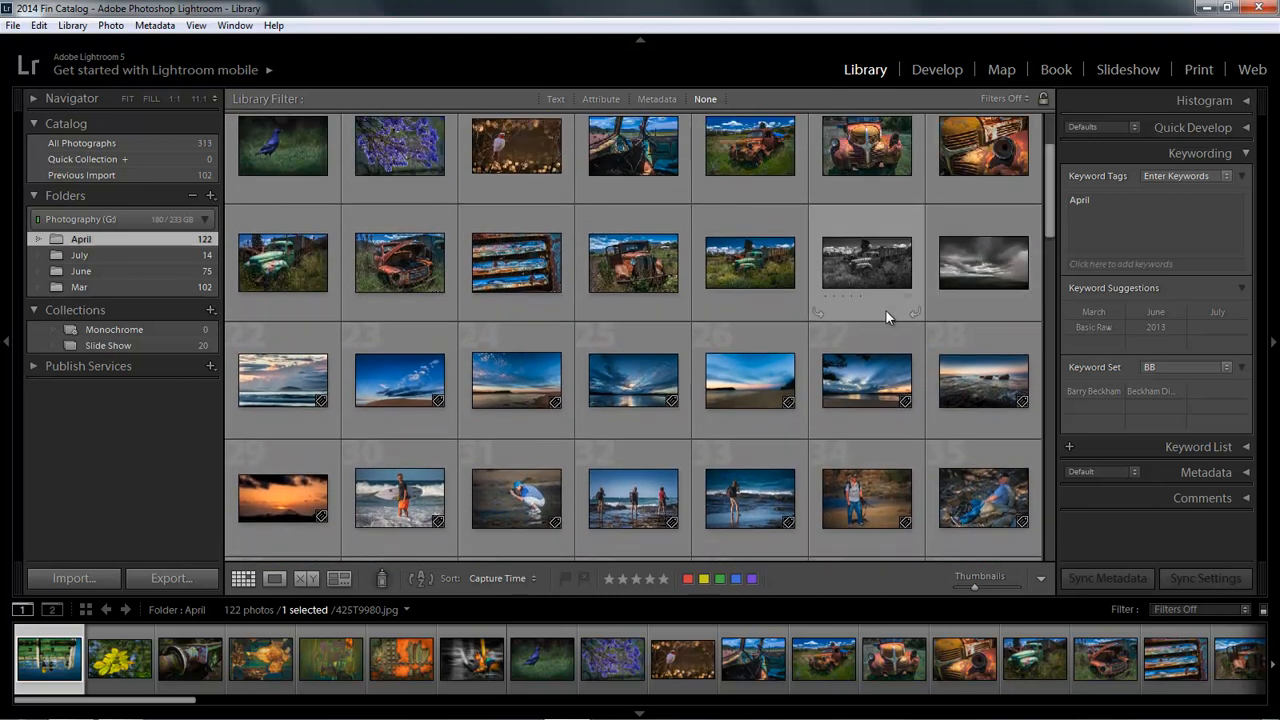
pyautogui.click(866, 263)
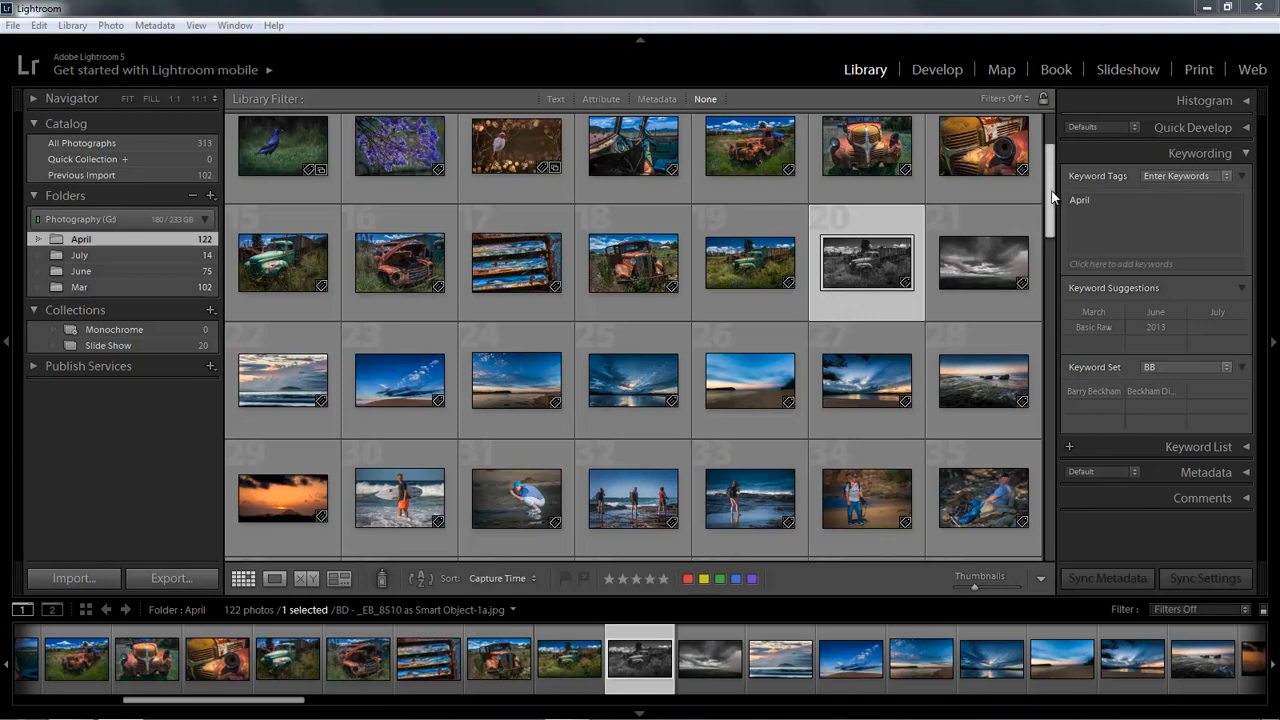
pyautogui.moveTo(1050, 193); pyautogui.dragTo(1045, 259)
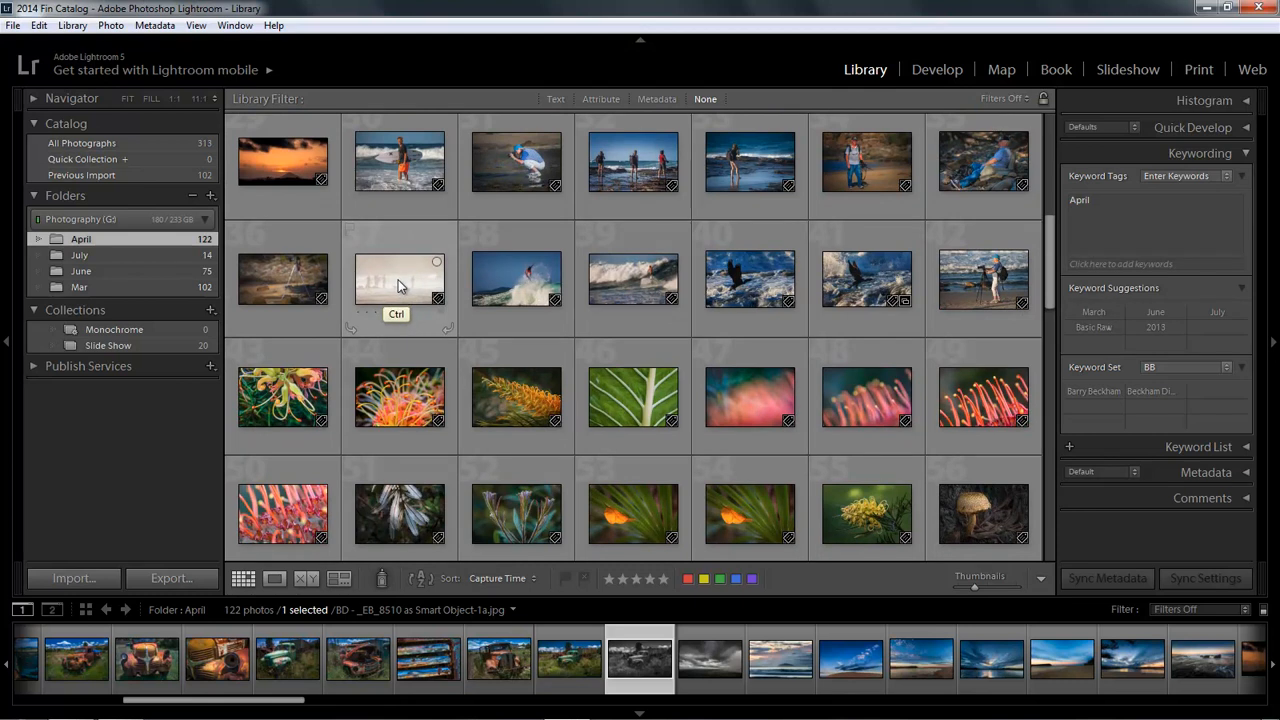
pyautogui.keyDown('ctrl'); pyautogui.click(396, 281); pyautogui.keyUp('ctrl')
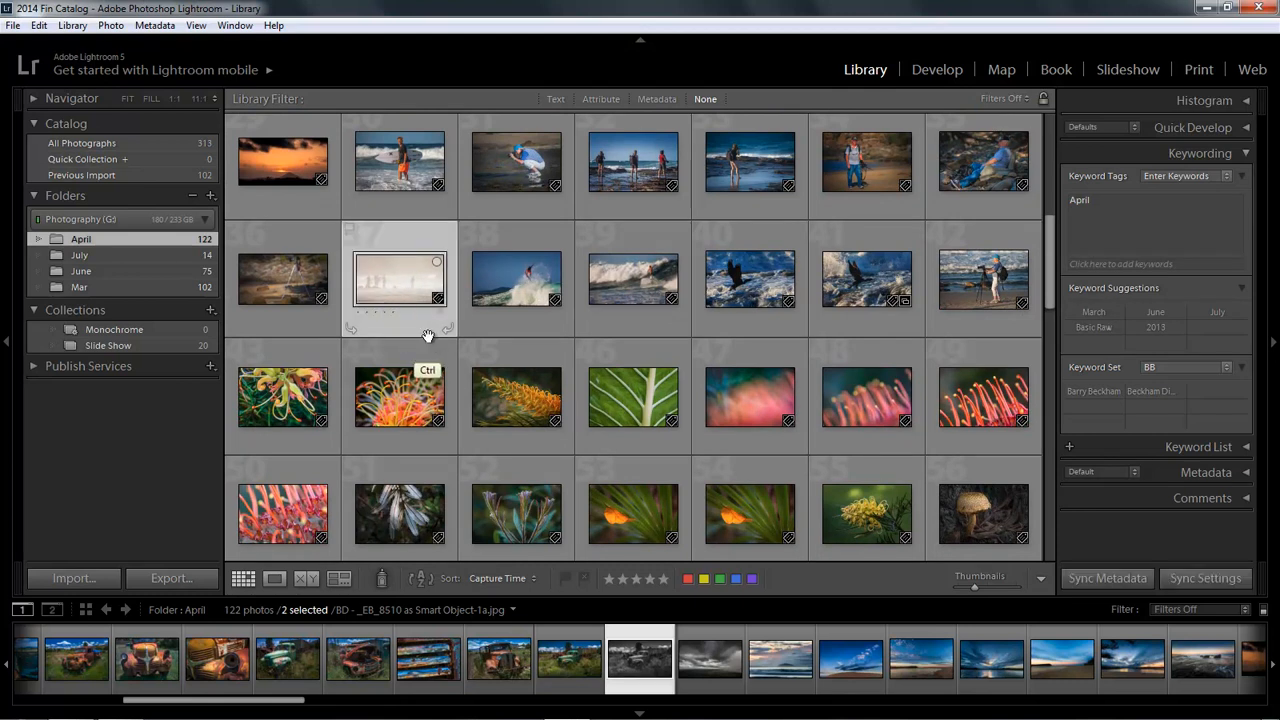
pyautogui.scroll(-5, 1046, 330)
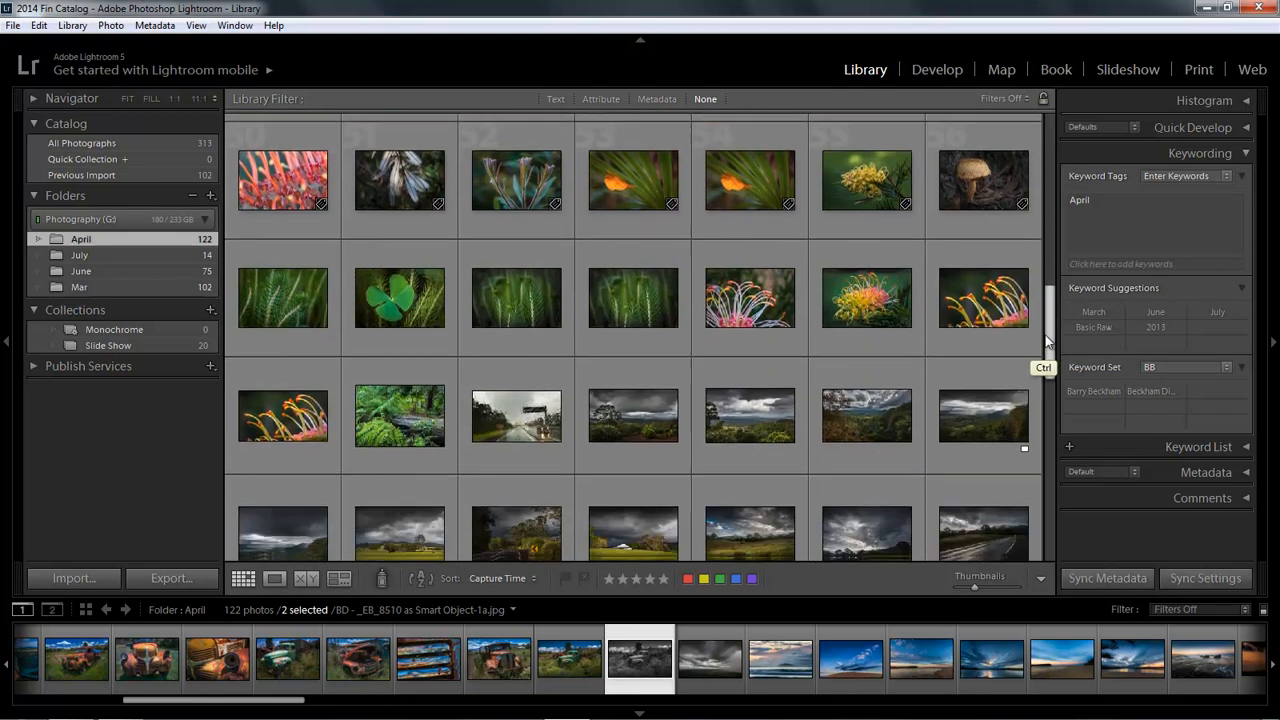
pyautogui.moveTo(1046, 342); pyautogui.dragTo(1014, 354)
pyautogui.scroll(5, 1014, 354)
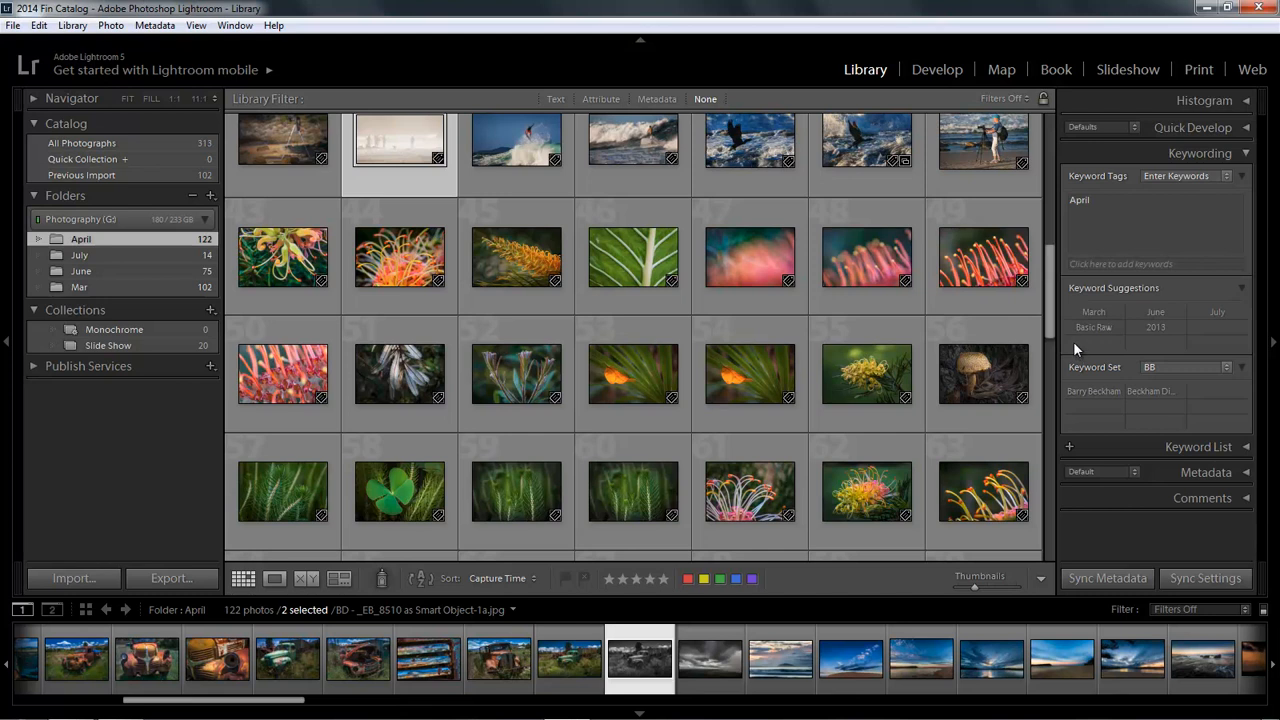
pyautogui.click(1074, 265)
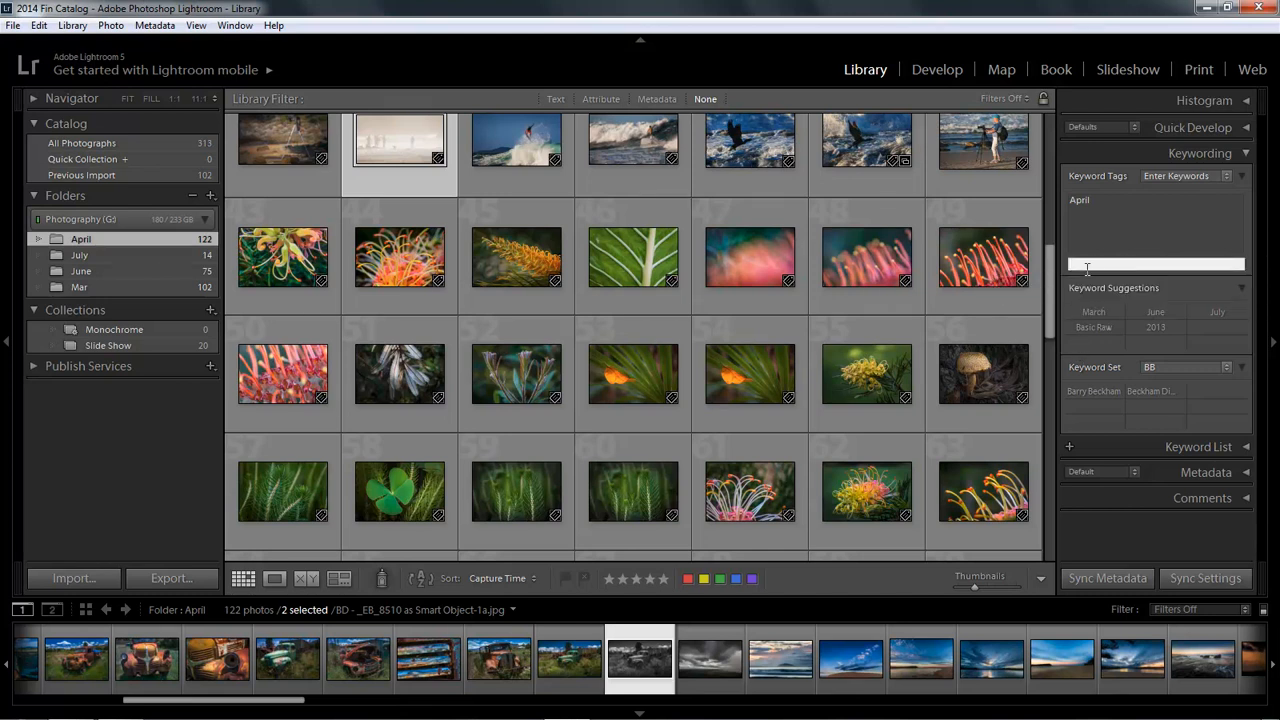
pyautogui.write('monochrome')
pyautogui.press('Return')
# In the July folder, apply the suggested keyword monochrome to the black-and-white photos 5 through 11.
pyautogui.click(105, 257)
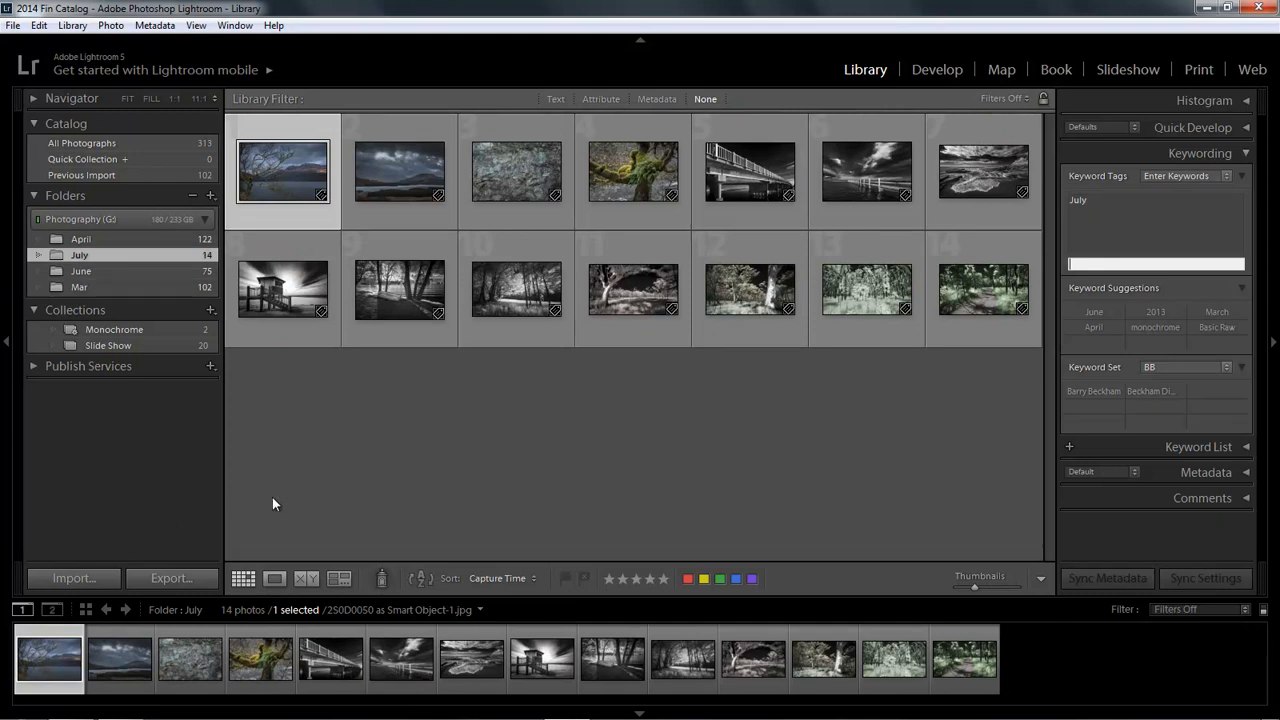
pyautogui.click(755, 170)
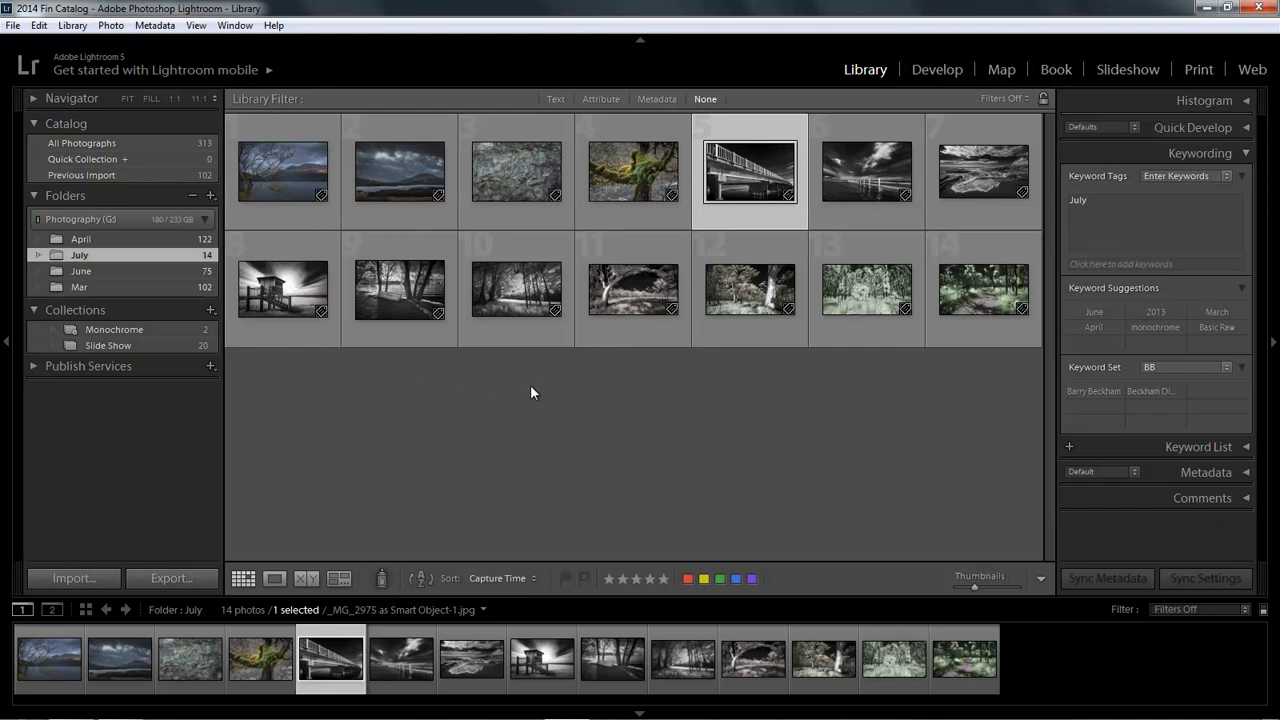
pyautogui.keyDown('shift'); pyautogui.click(640, 288); pyautogui.keyUp('shift')
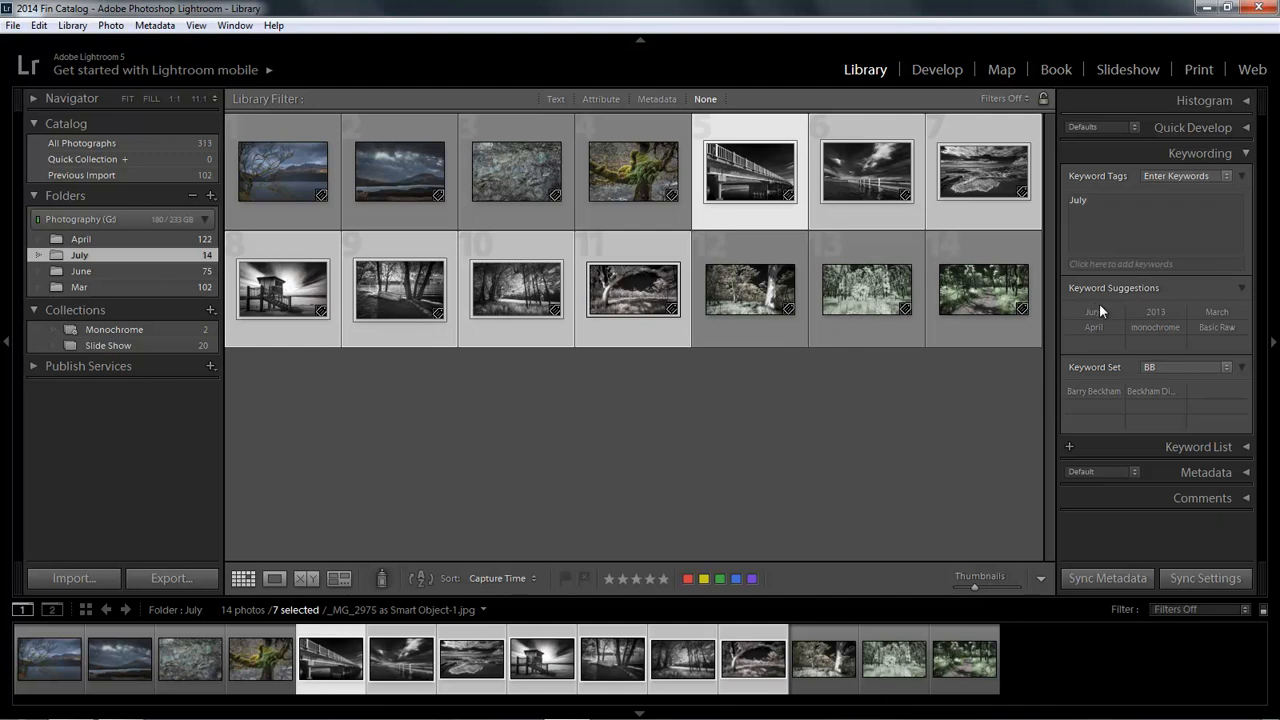
pyautogui.click(1092, 265)
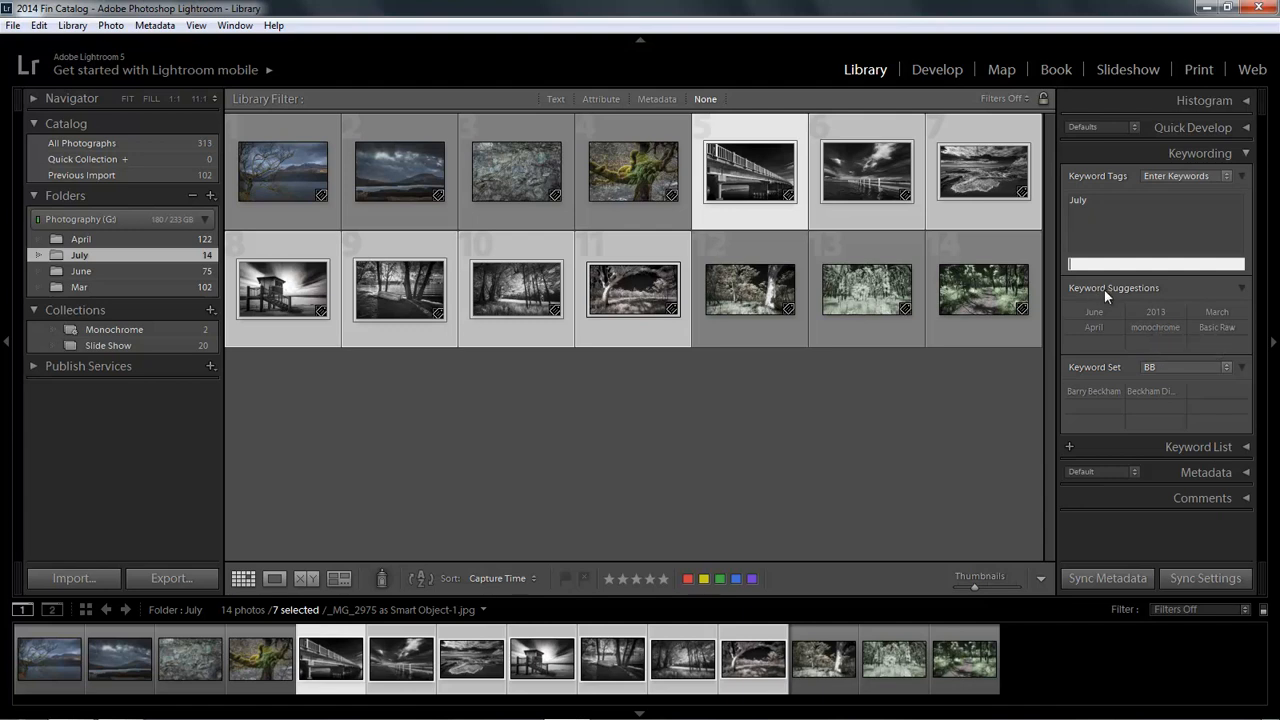
pyautogui.click(1153, 329)
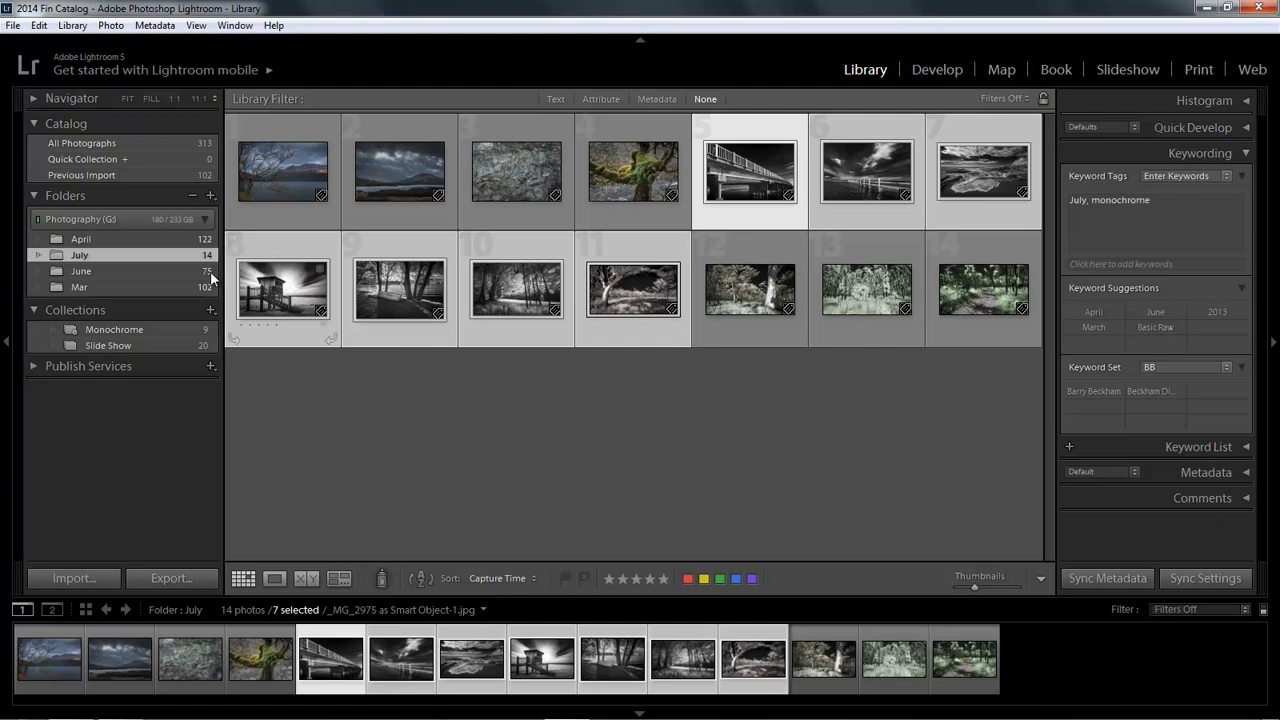
# In the June folder, select the black-and-white photos 13, 14, 15, 20, 21, 22 and 28 together.
pyautogui.click(111, 272)
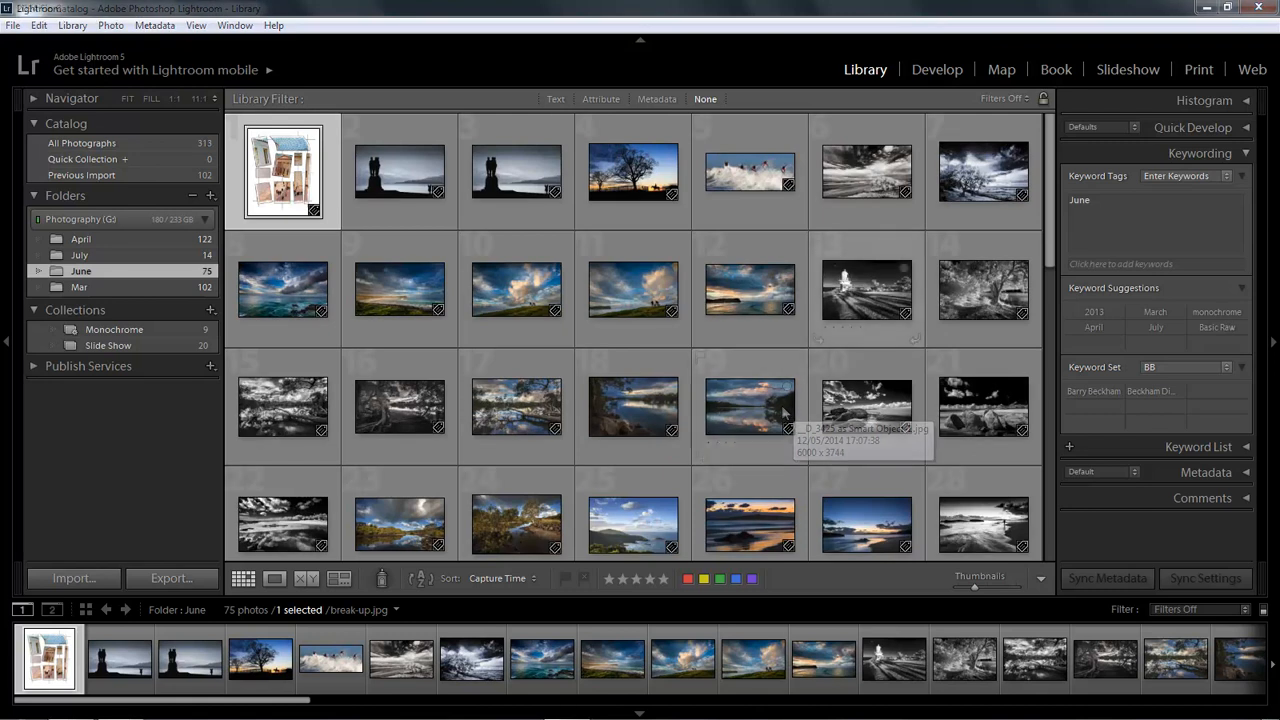
pyautogui.click(915, 322)
pyautogui.keyDown('ctrl'); pyautogui.click(975, 315); pyautogui.keyUp('ctrl')
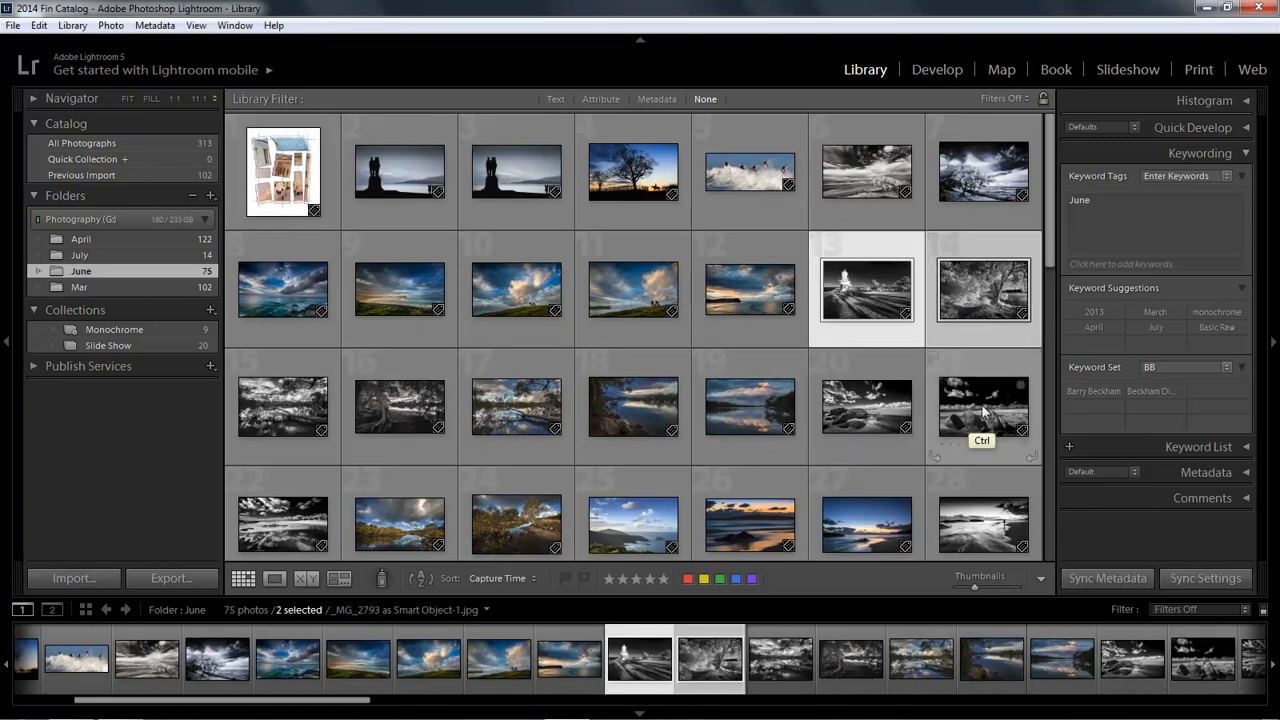
pyautogui.keyDown('ctrl'); pyautogui.click(975, 415); pyautogui.keyUp('ctrl')
pyautogui.keyDown('ctrl'); pyautogui.click(872, 415); pyautogui.keyUp('ctrl')
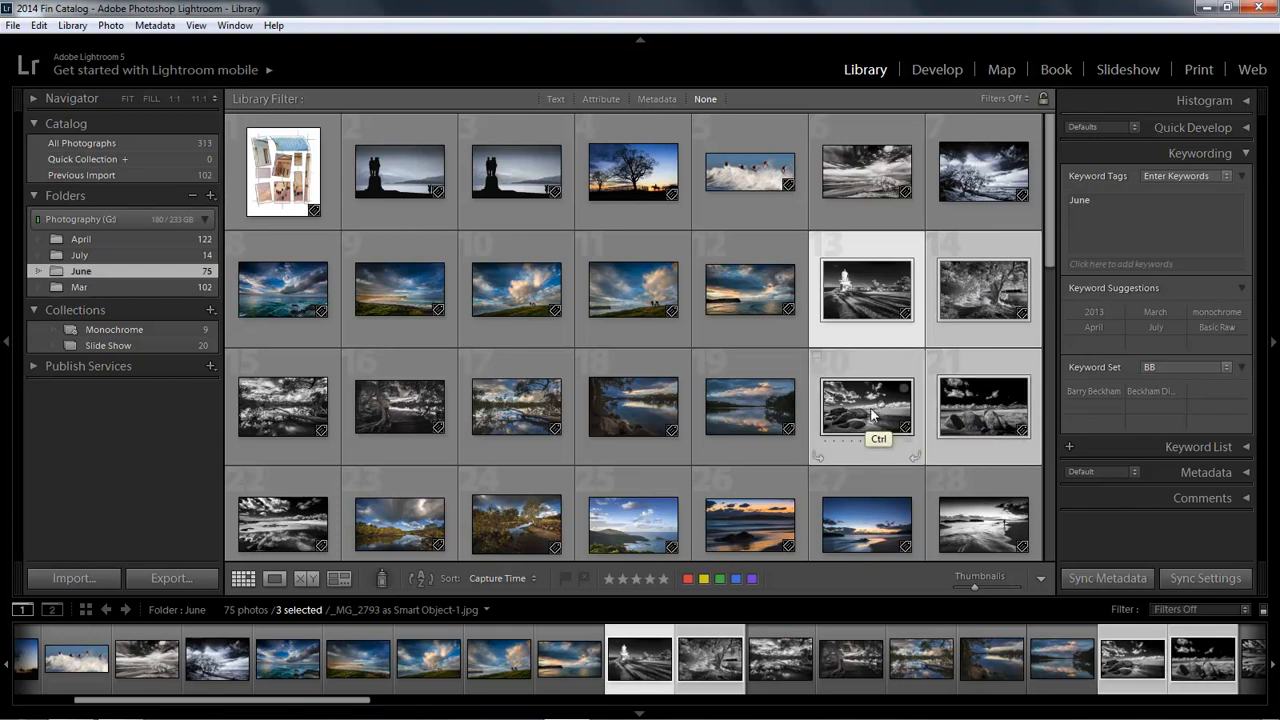
pyautogui.keyDown('ctrl'); pyautogui.click(288, 426); pyautogui.keyUp('ctrl')
pyautogui.keyDown('ctrl'); pyautogui.click(283, 518); pyautogui.keyUp('ctrl')
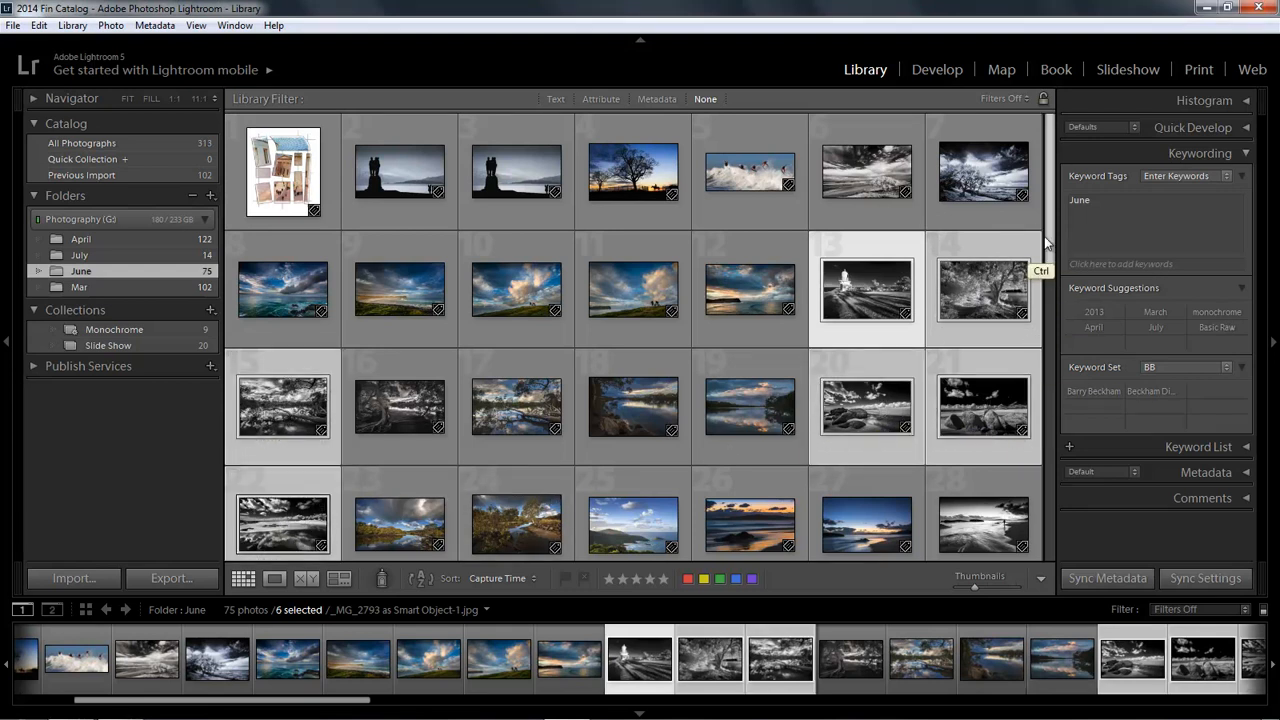
pyautogui.scroll(-2, 1040, 262)
pyautogui.scroll(-2, 1052, 258)
pyautogui.keyDown('ctrl'); pyautogui.click(983, 295); pyautogui.keyUp('ctrl')
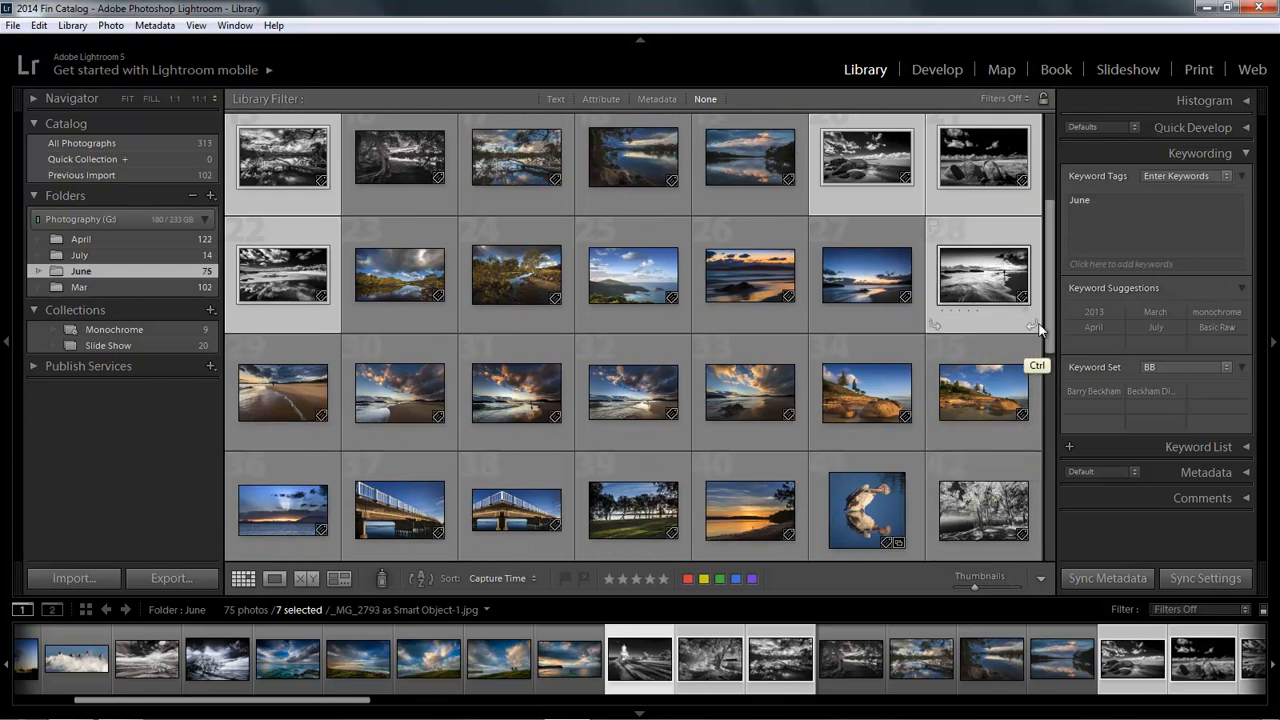
# Add June photos 42, 49, 51, 52 and 53 to the selection and apply the suggested keyword monochrome to all selected photos.
pyautogui.scroll(-2, 1048, 340)
pyautogui.scroll(-3, 1048, 340)
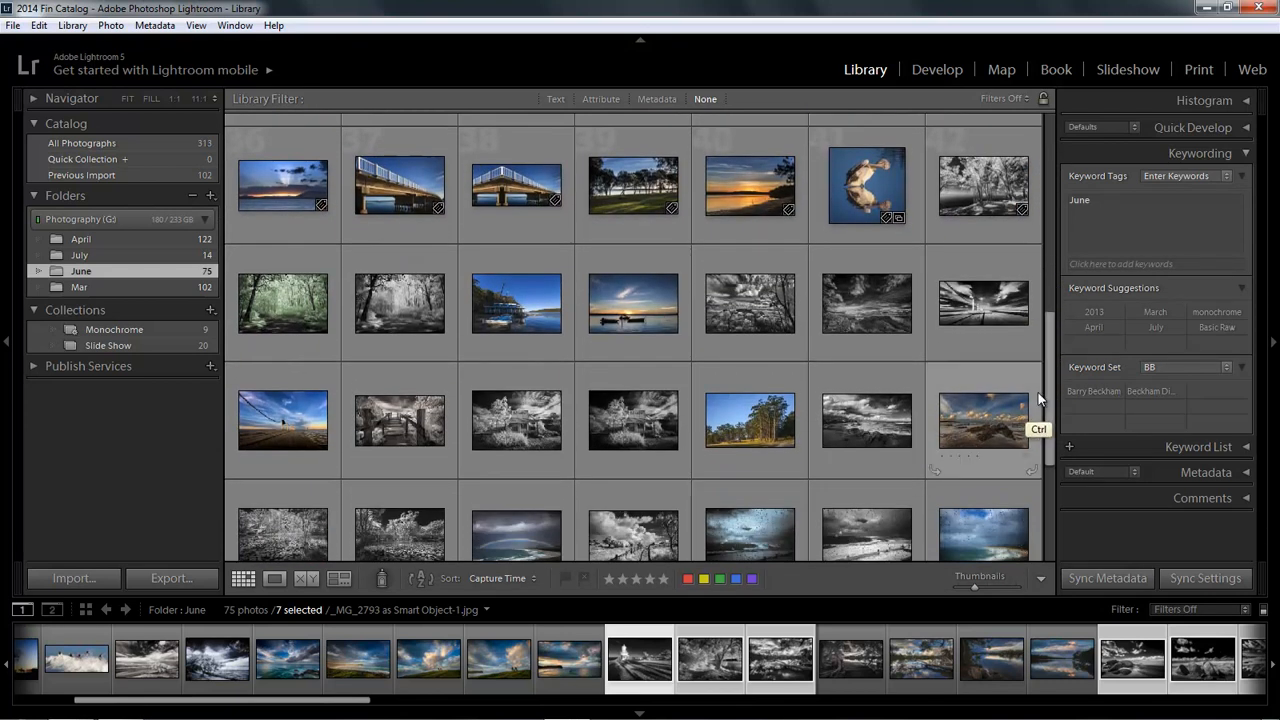
pyautogui.keyDown('ctrl'); pyautogui.click(995, 190); pyautogui.keyUp('ctrl')
pyautogui.keyDown('ctrl'); pyautogui.click(990, 312); pyautogui.keyUp('ctrl')
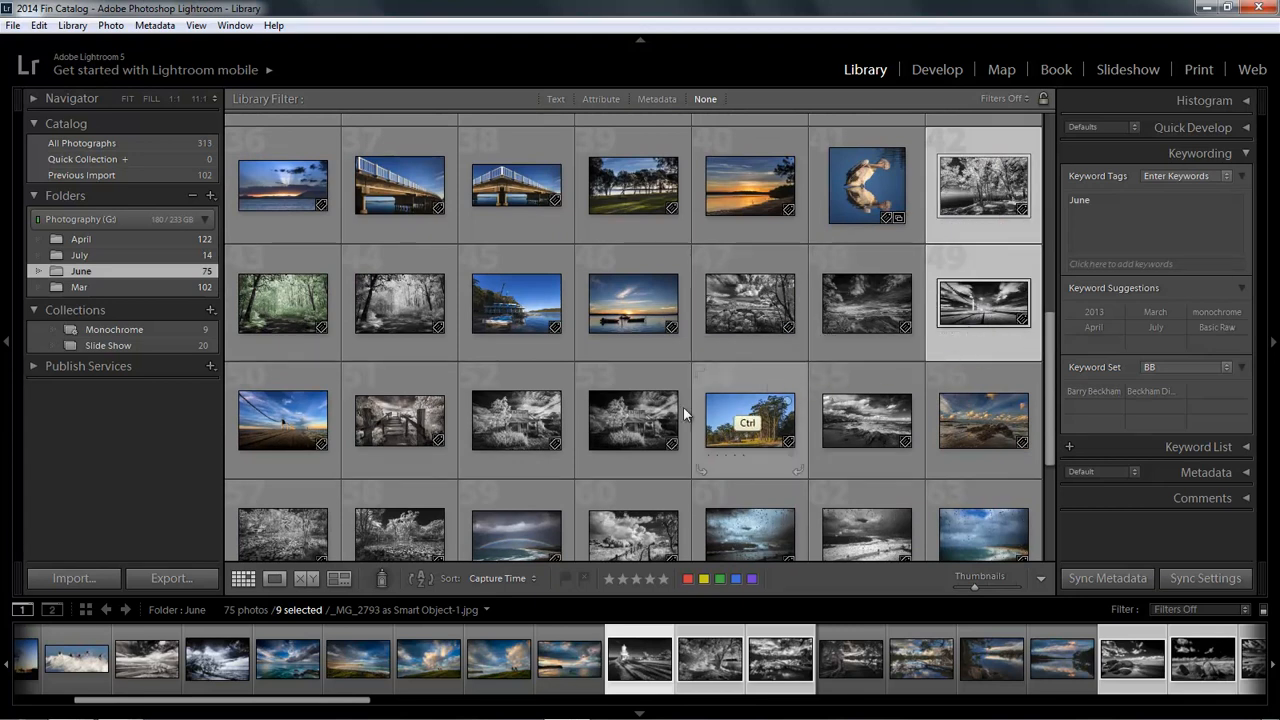
pyautogui.keyDown('ctrl'); pyautogui.click(408, 420); pyautogui.keyUp('ctrl')
pyautogui.keyDown('ctrl'); pyautogui.click(522, 425); pyautogui.keyUp('ctrl')
pyautogui.keyDown('ctrl'); pyautogui.click(628, 425); pyautogui.keyUp('ctrl')
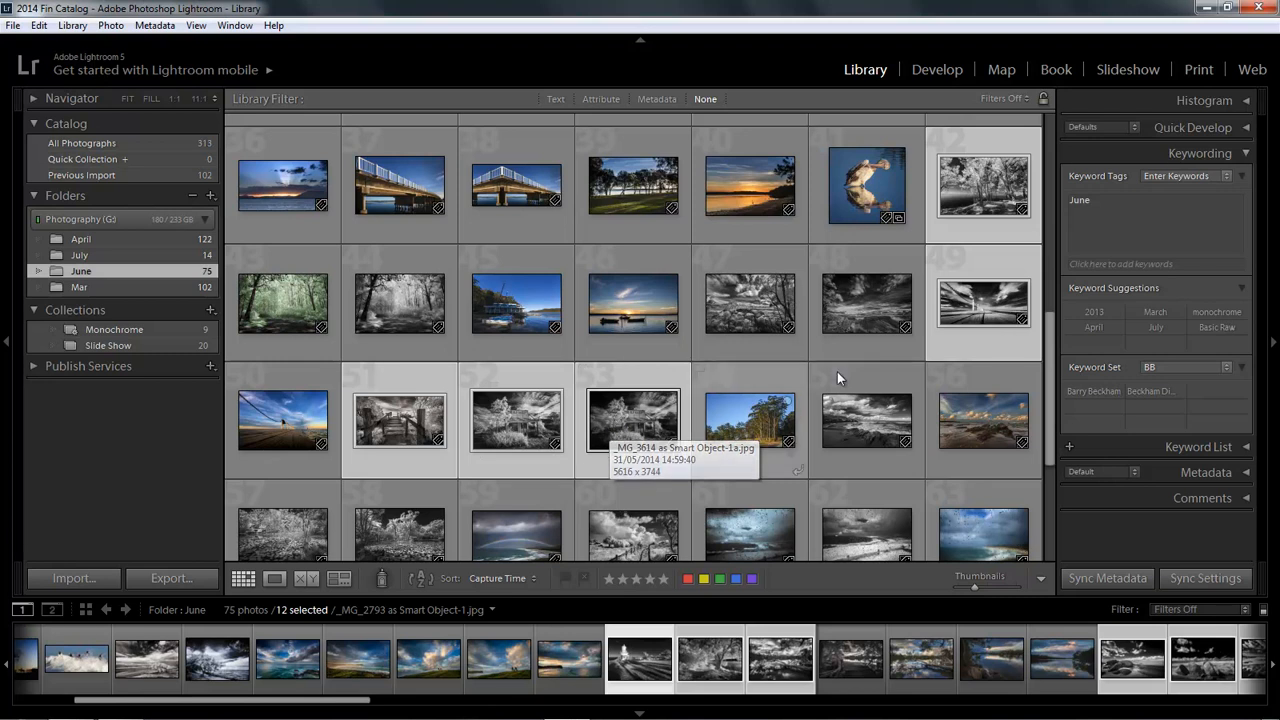
pyautogui.click(1216, 313)
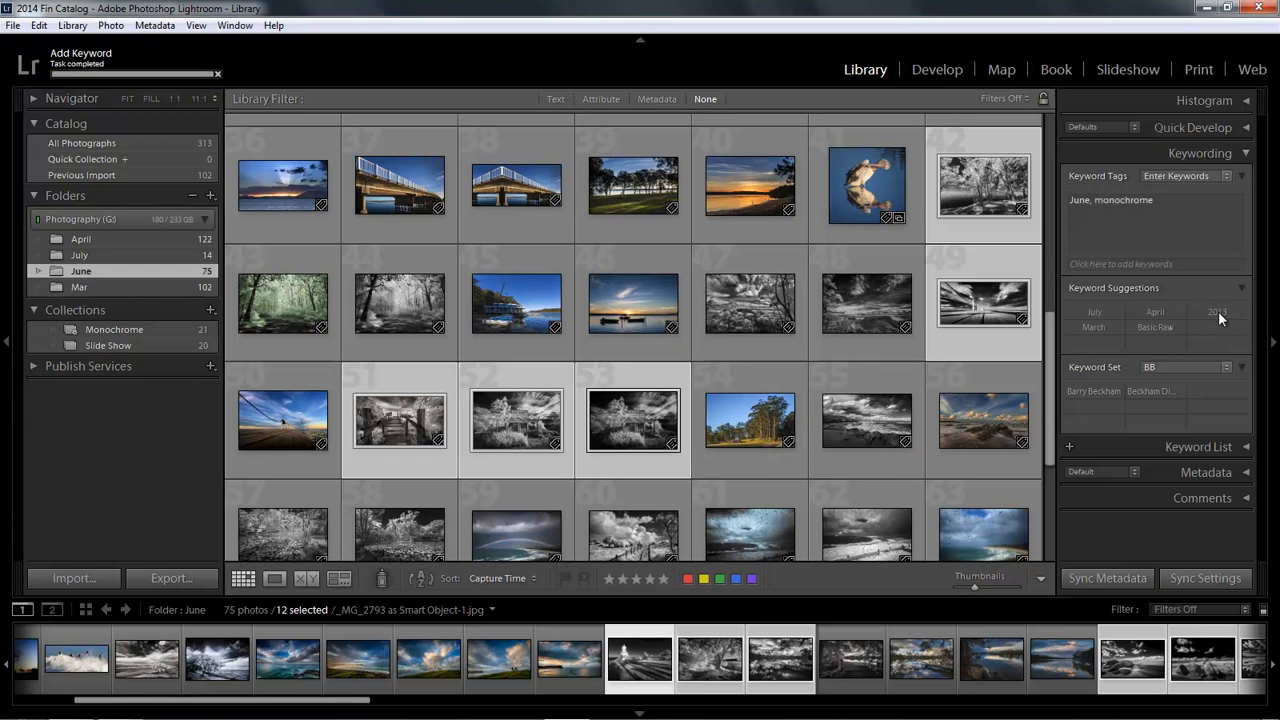
# Open the Monochrome smart collection to view its photos.
pyautogui.click(114, 331)
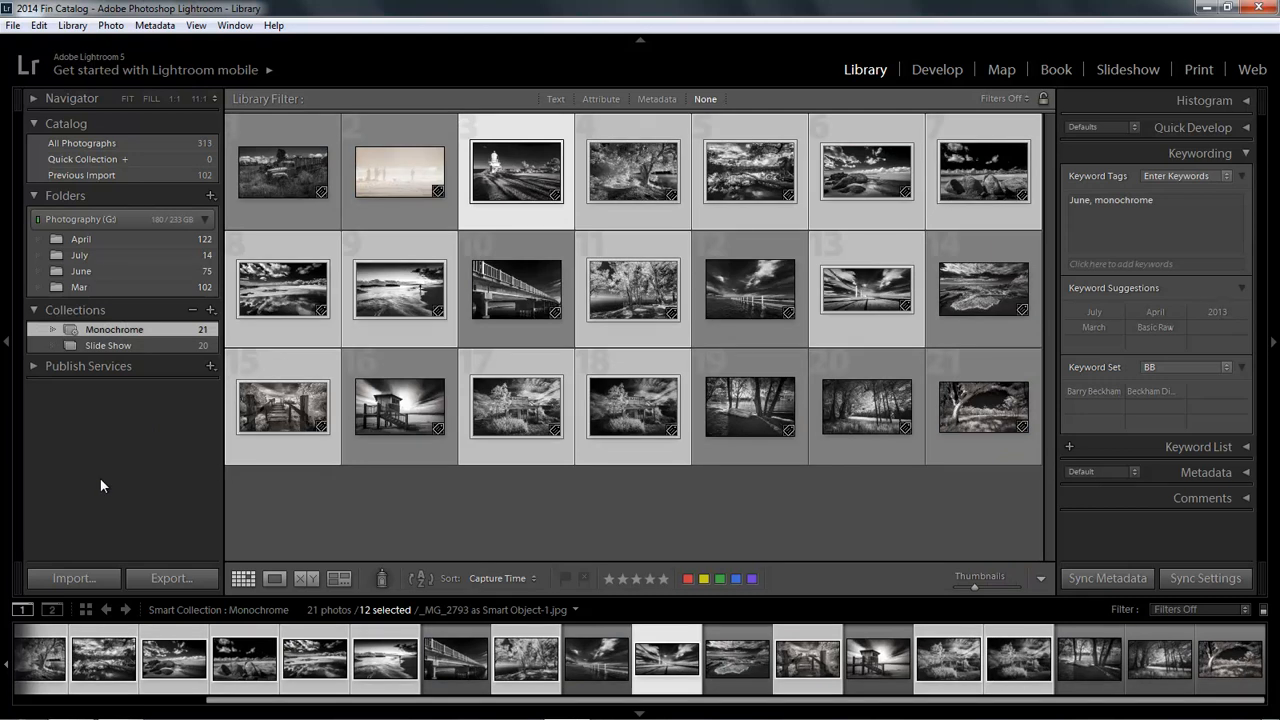
# Remove photo 13, the parrot on a branch, from the Slide Show collection.
pyautogui.hotkey('ctrl', 'd')
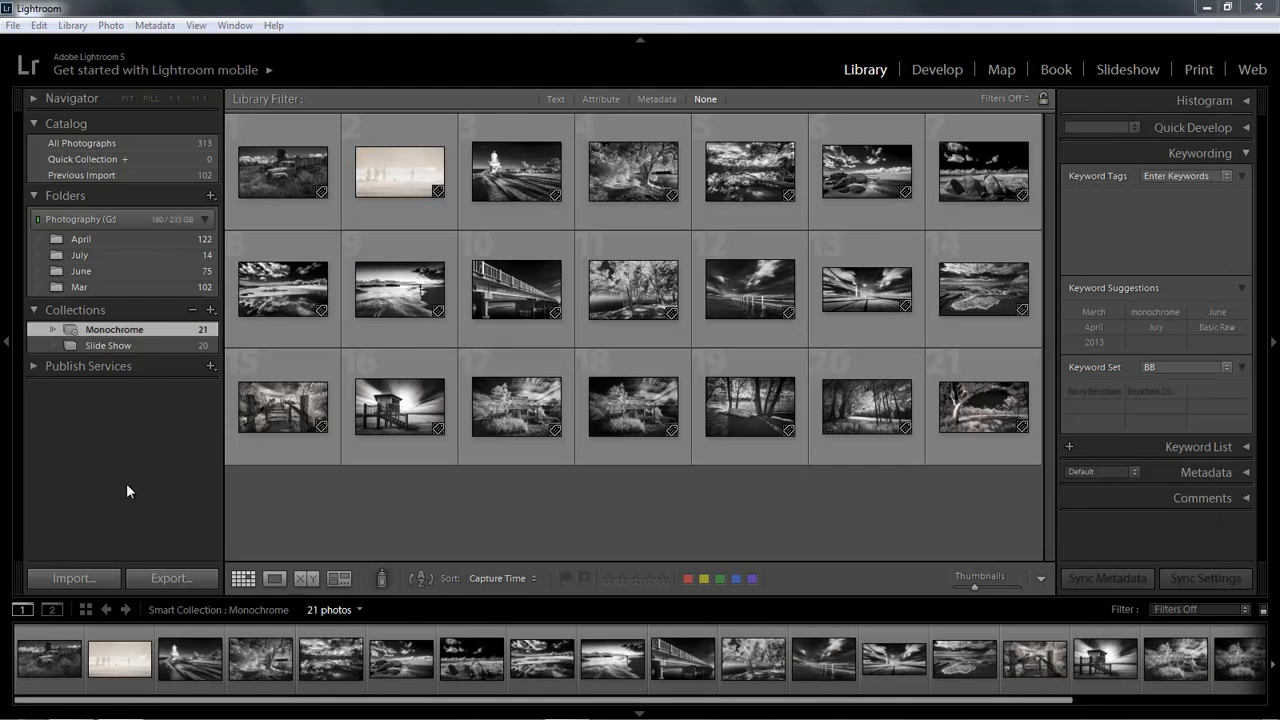
pyautogui.click(120, 346)
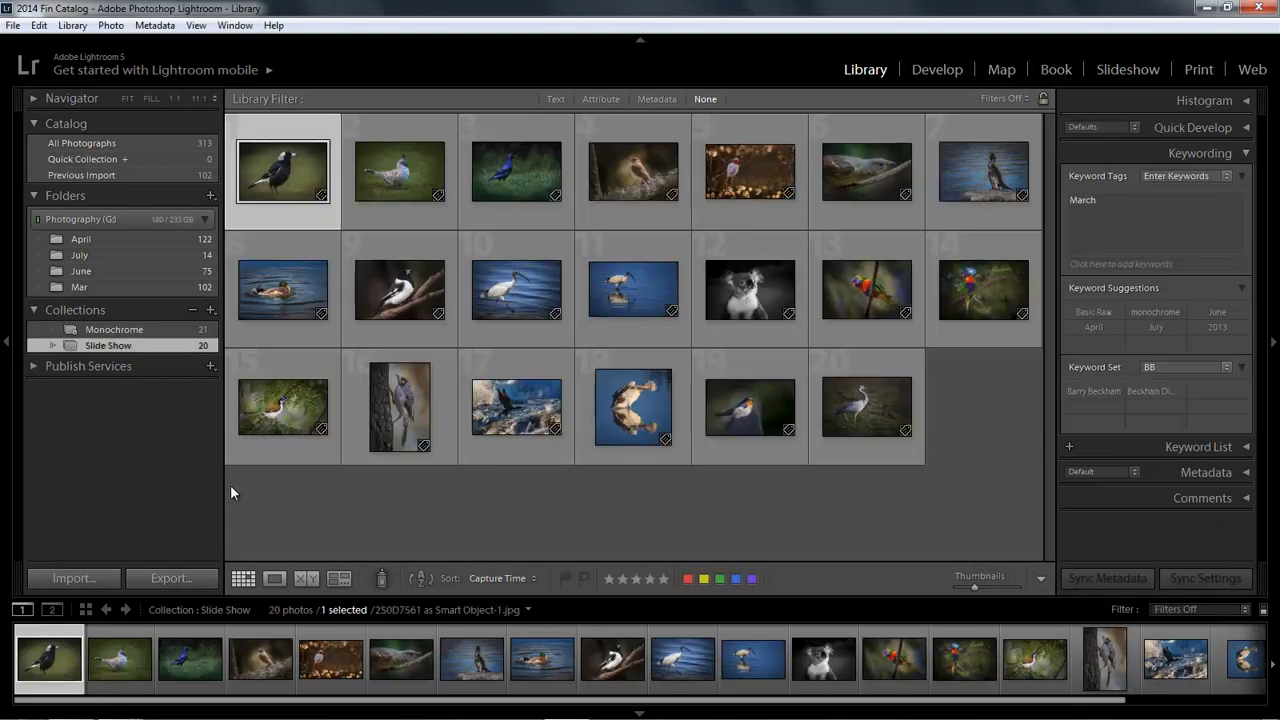
pyautogui.click(871, 297)
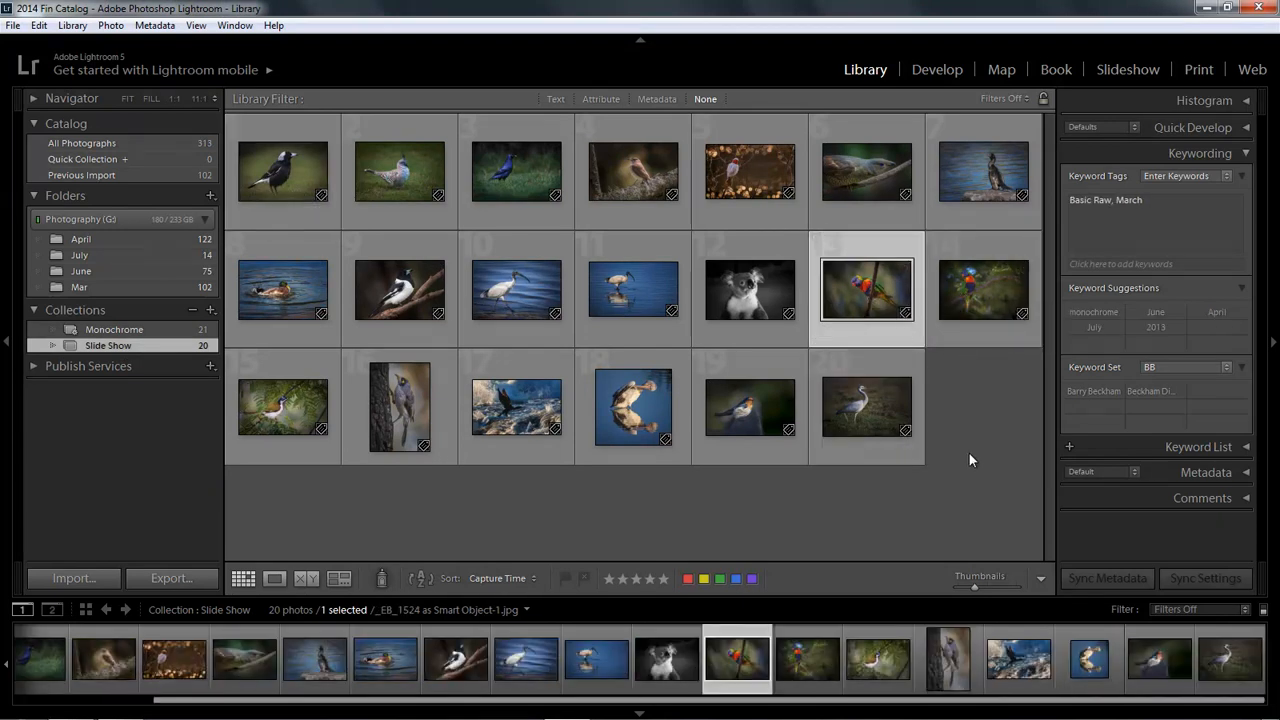
pyautogui.press('Delete')
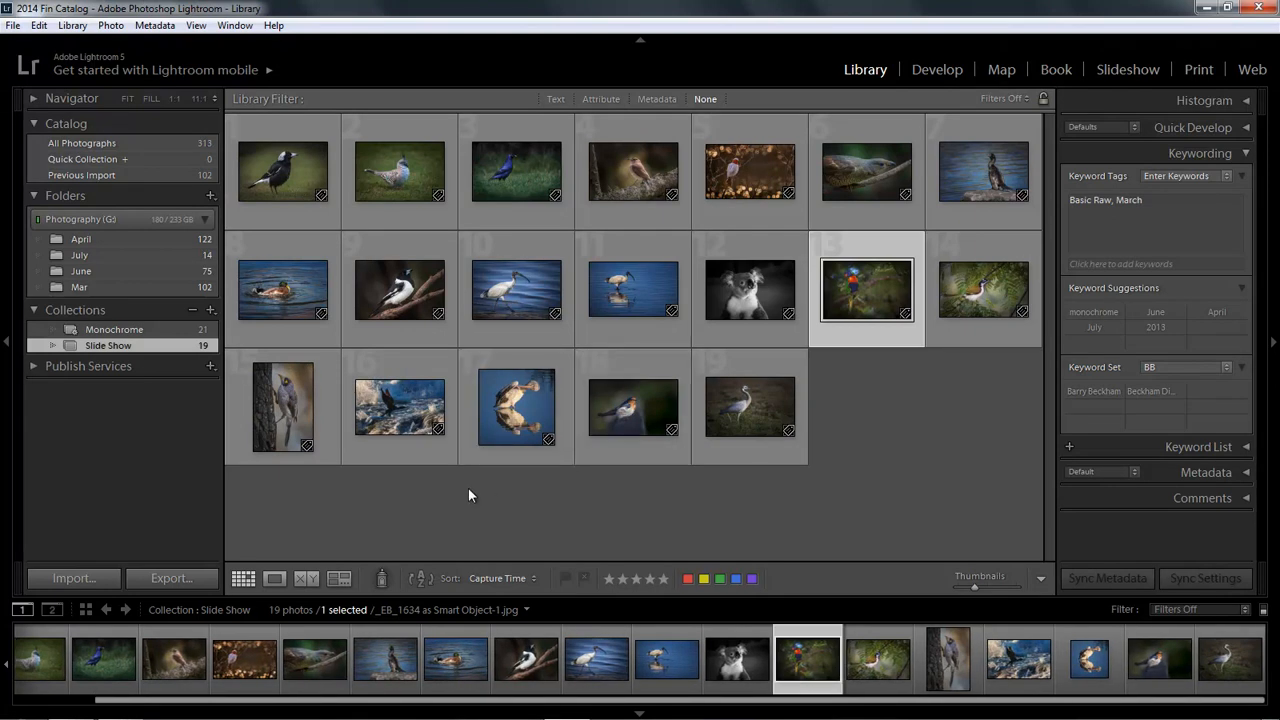
# Try to delete the pale sepia photo 2 directly from the Monochrome smart collection.
pyautogui.click(151, 335)
pyautogui.click(394, 160)
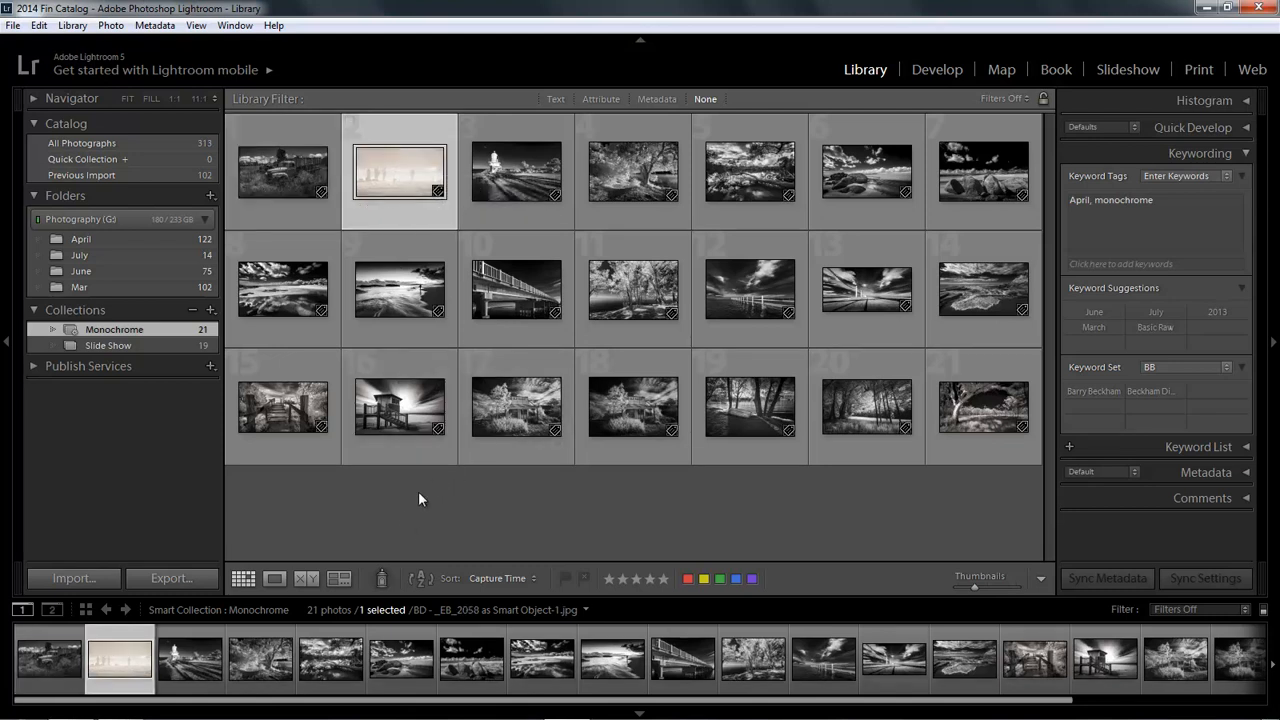
pyautogui.press('Delete')
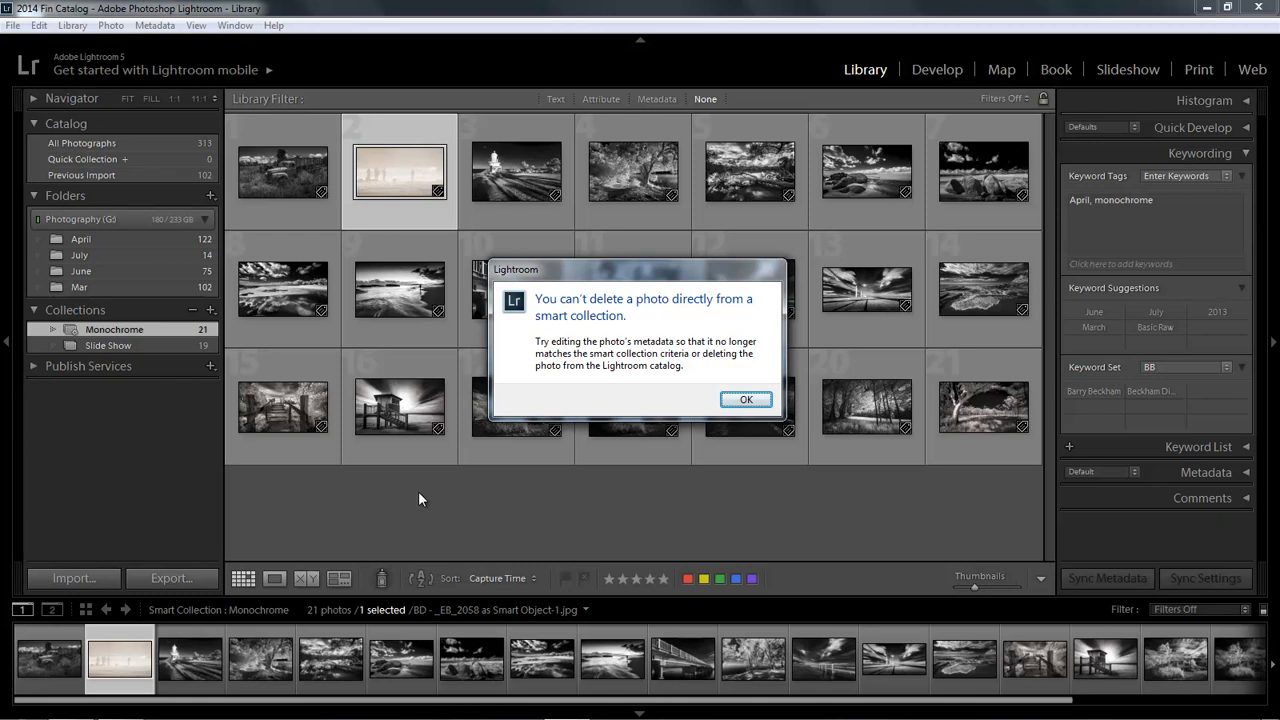
pyautogui.click(741, 400)
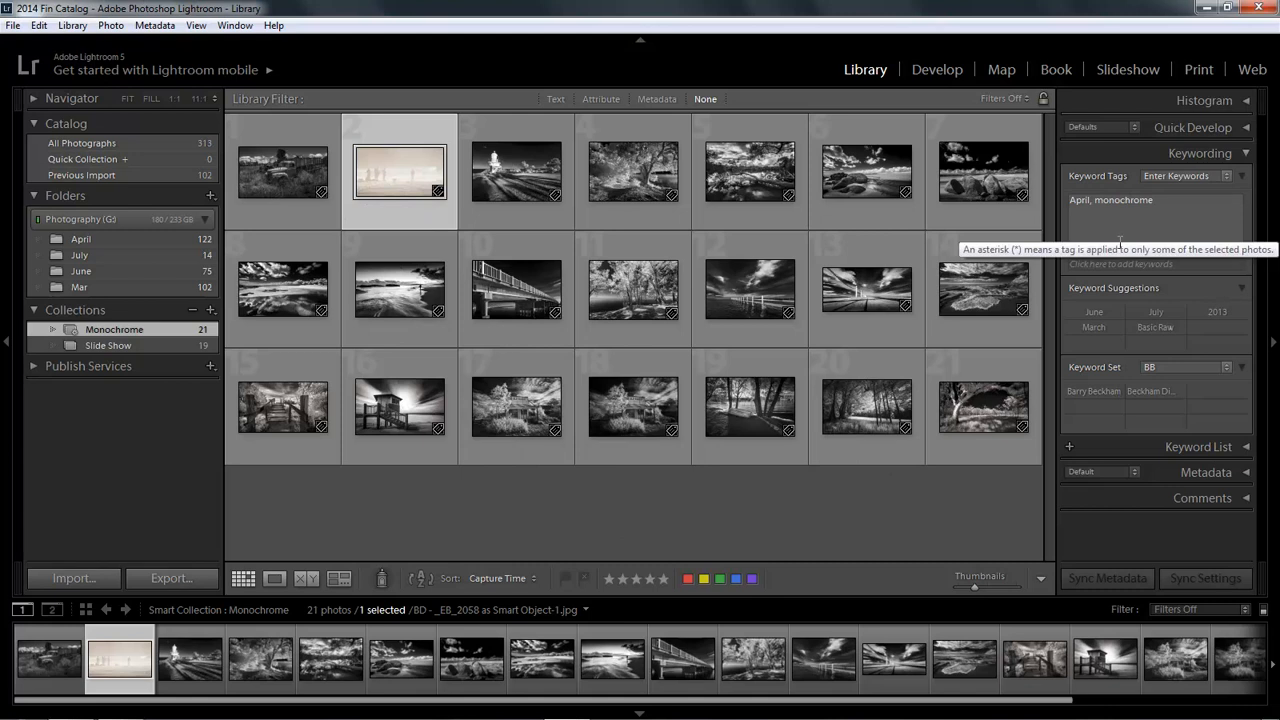
# Remove the keyword monochrome from the pale sepia photo 2, leaving only the keyword April.
pyautogui.click(1091, 204)
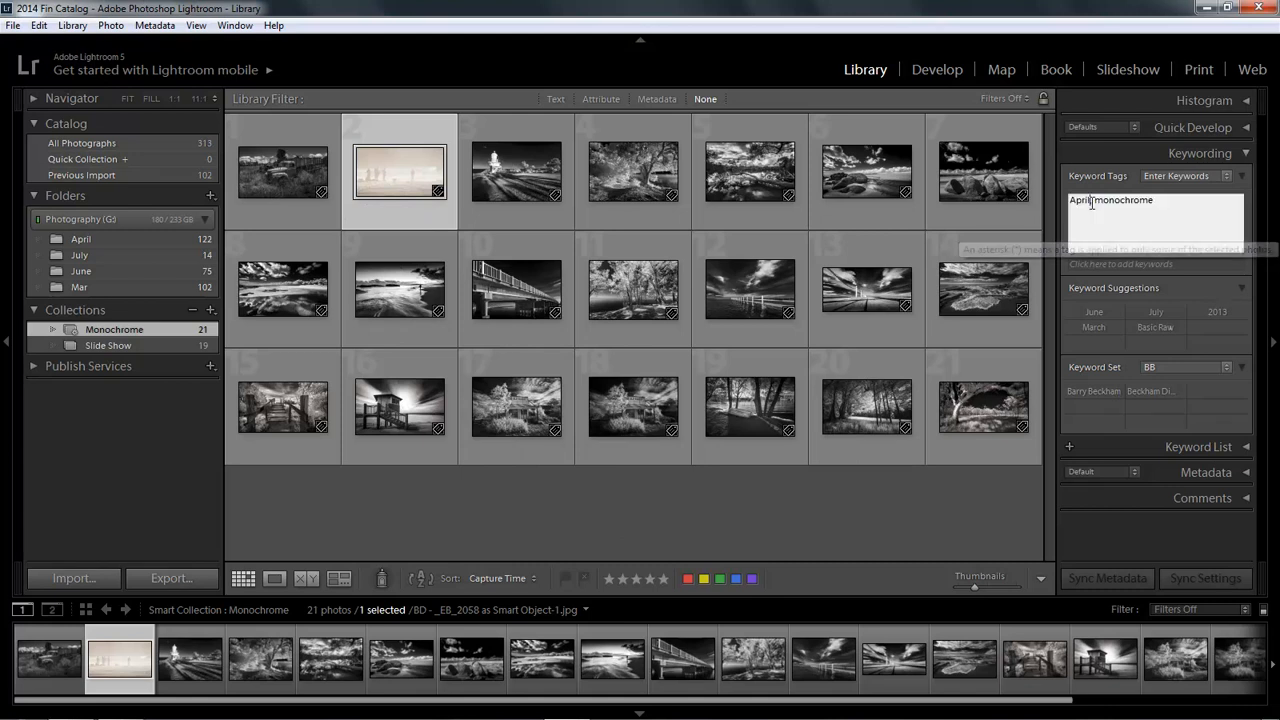
pyautogui.press('Delete')
pyautogui.press('Delete')
pyautogui.press('Delete')
pyautogui.press('Delete')
pyautogui.press('Delete')
pyautogui.press('Delete')
pyautogui.press('Delete')
pyautogui.press('Delete')
pyautogui.press('Delete')
pyautogui.press('Delete')
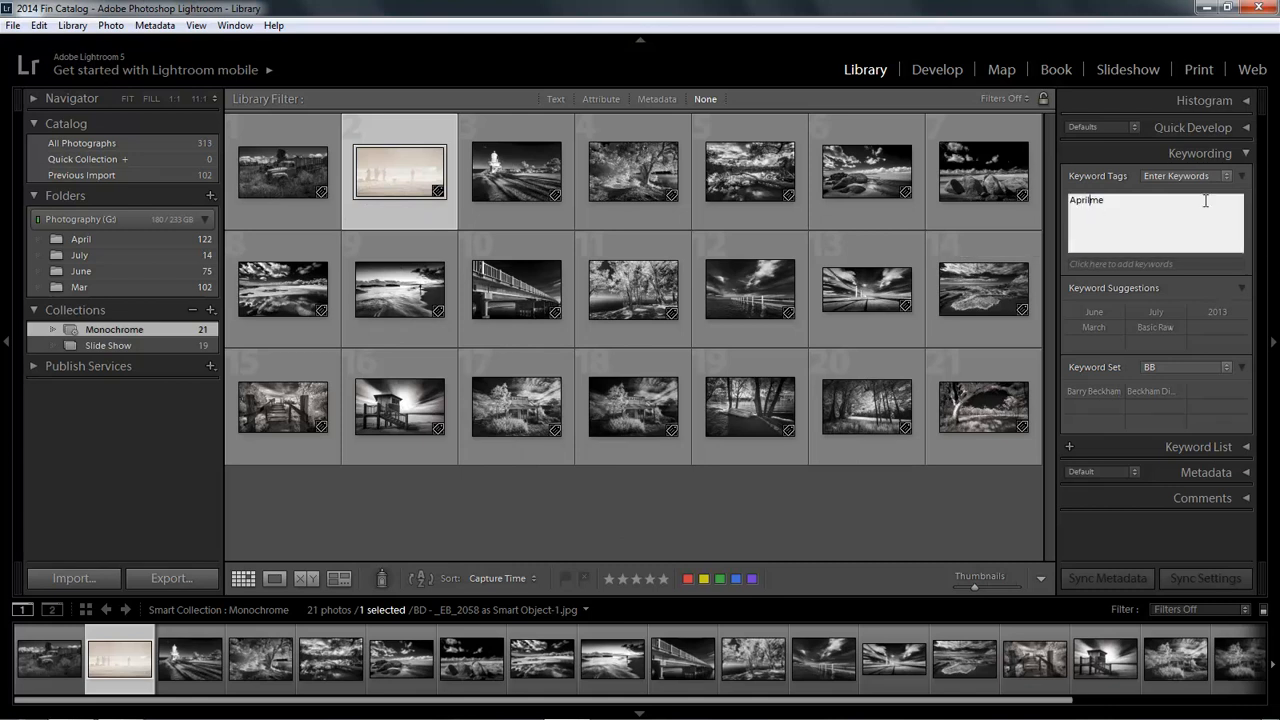
pyautogui.press('Return')
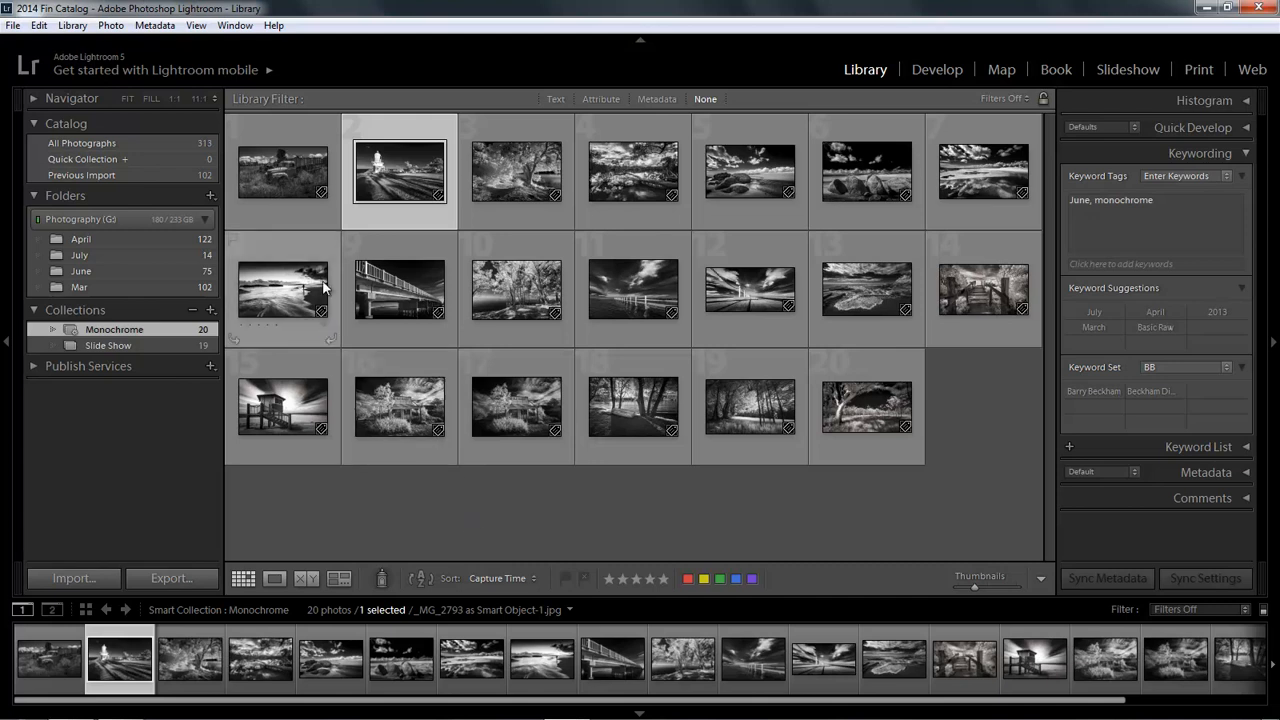
# View the old truck photo enlarged in Loupe view and add the Color Label controls to the toolbar.
pyautogui.click(295, 168)
pyautogui.doubleClick(297, 178)
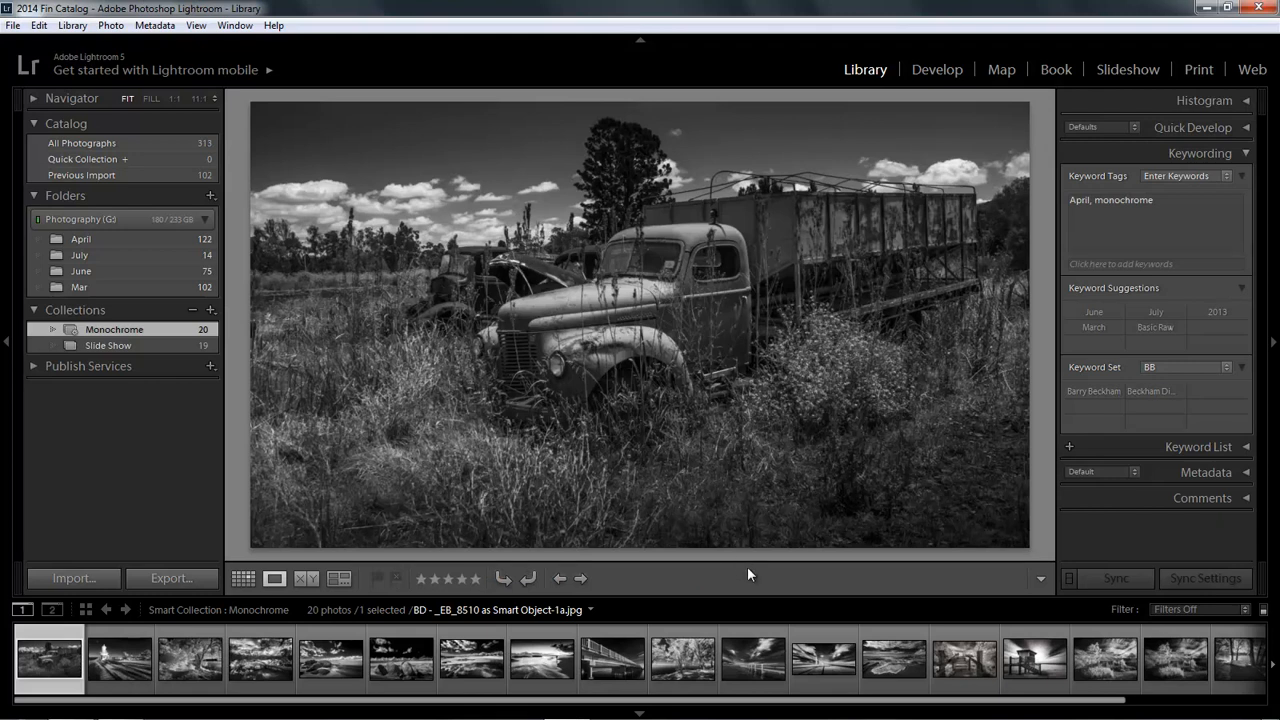
pyautogui.click(1041, 581)
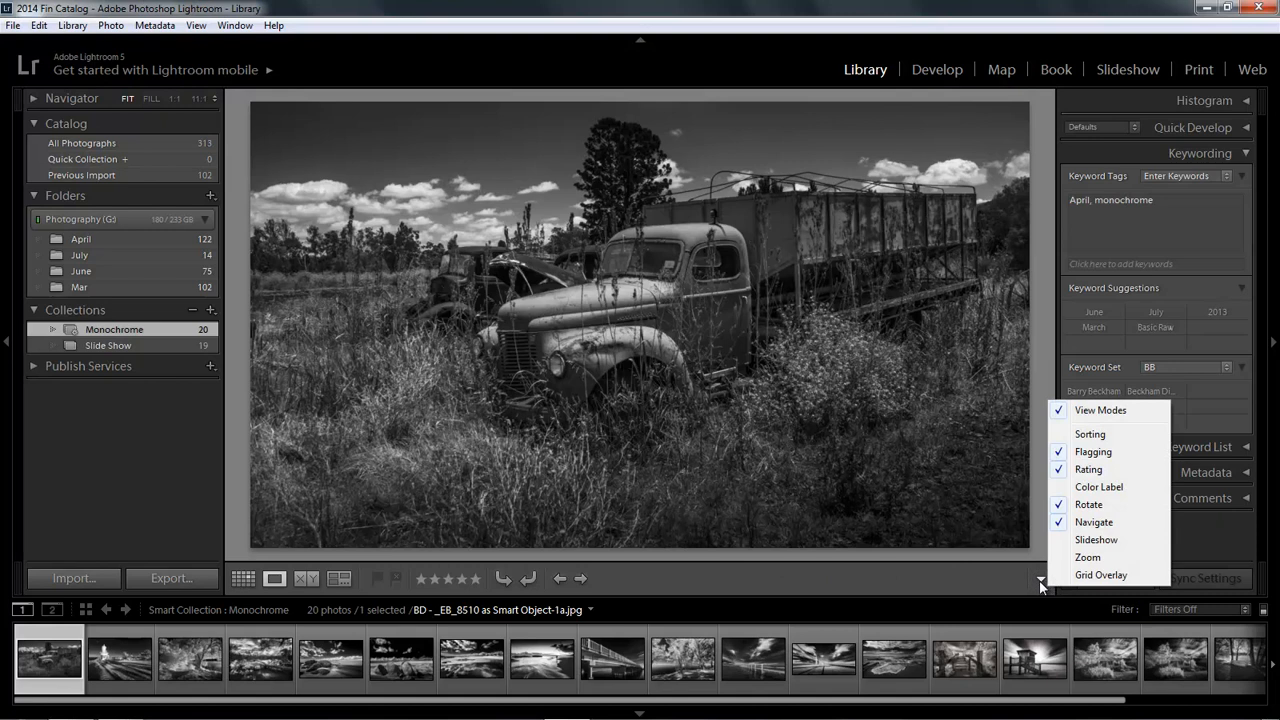
pyautogui.click(1097, 489)
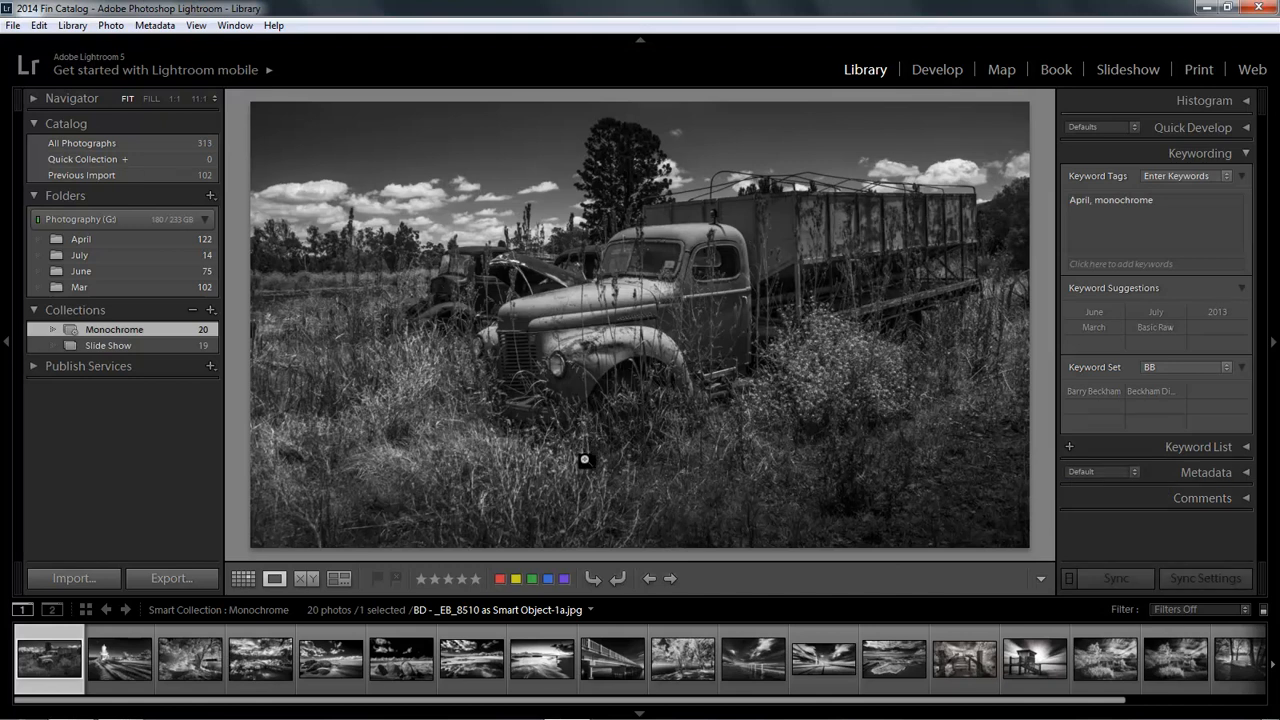
# Review the Monochrome photos one by one and give photos 3, 6 and 7 a red color label.
pyautogui.press('Right')
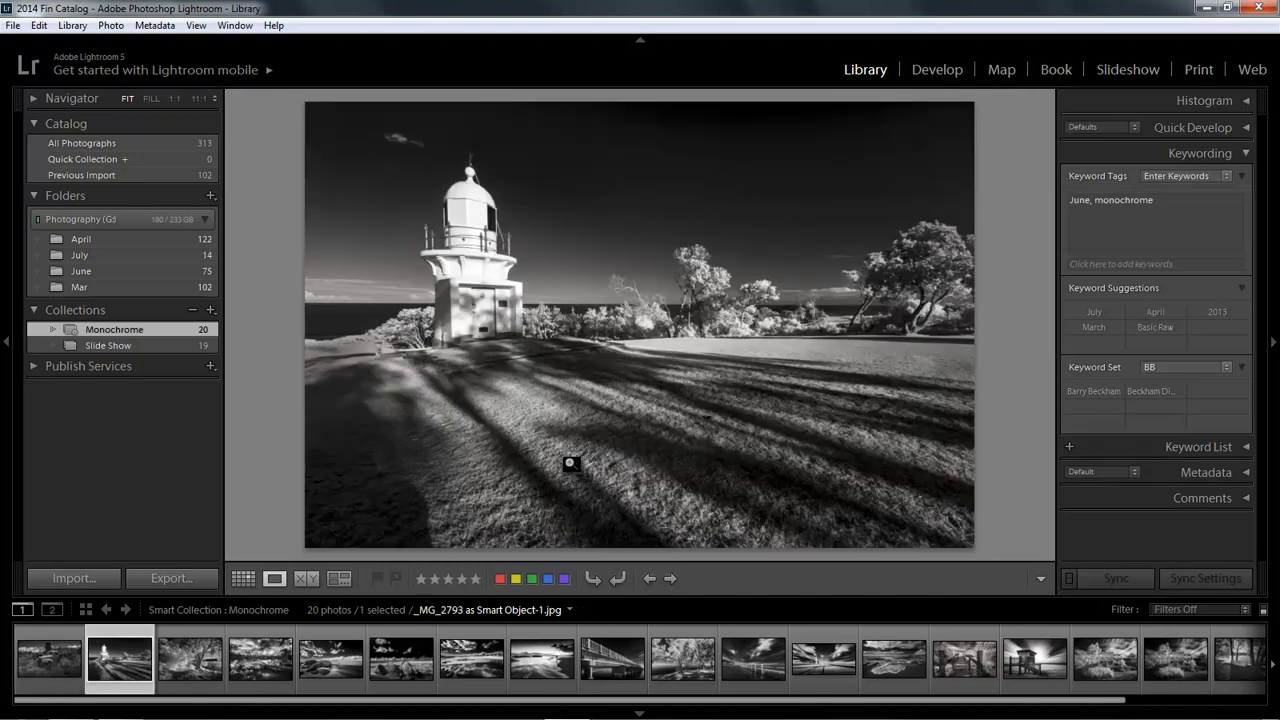
pyautogui.press('Right')
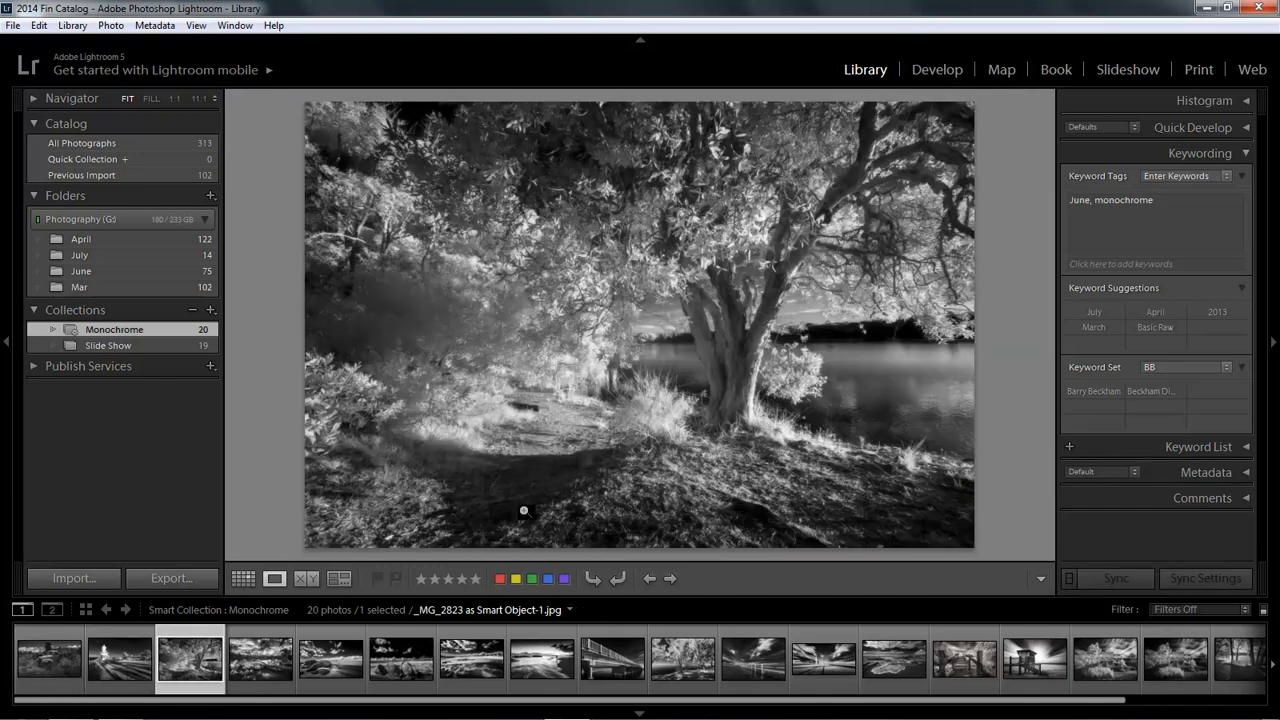
pyautogui.click(501, 579)
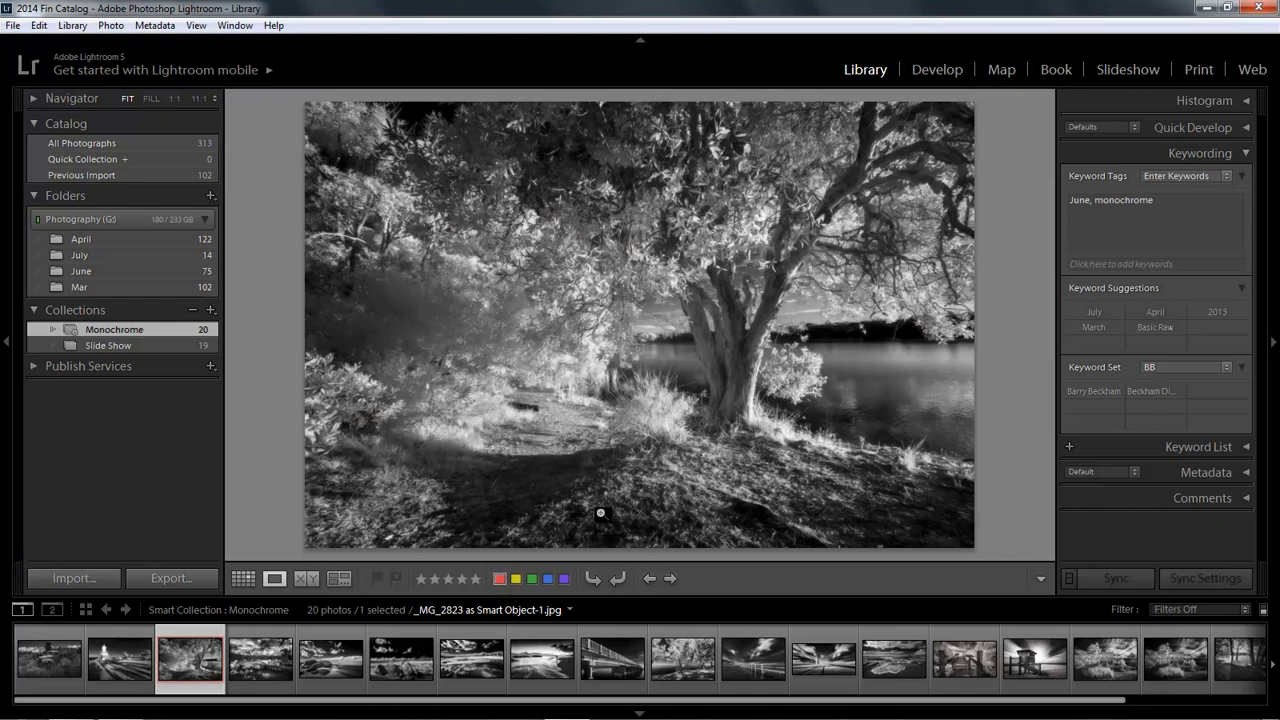
pyautogui.press('Right')
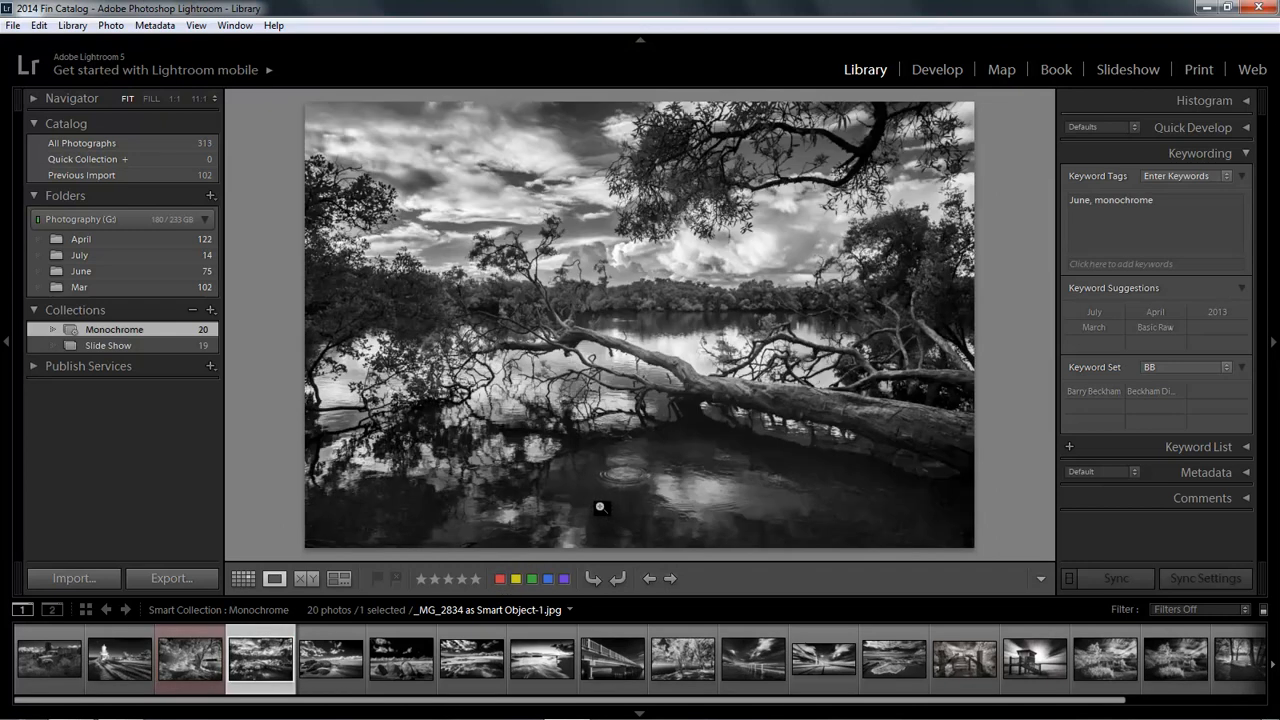
pyautogui.press('Right')
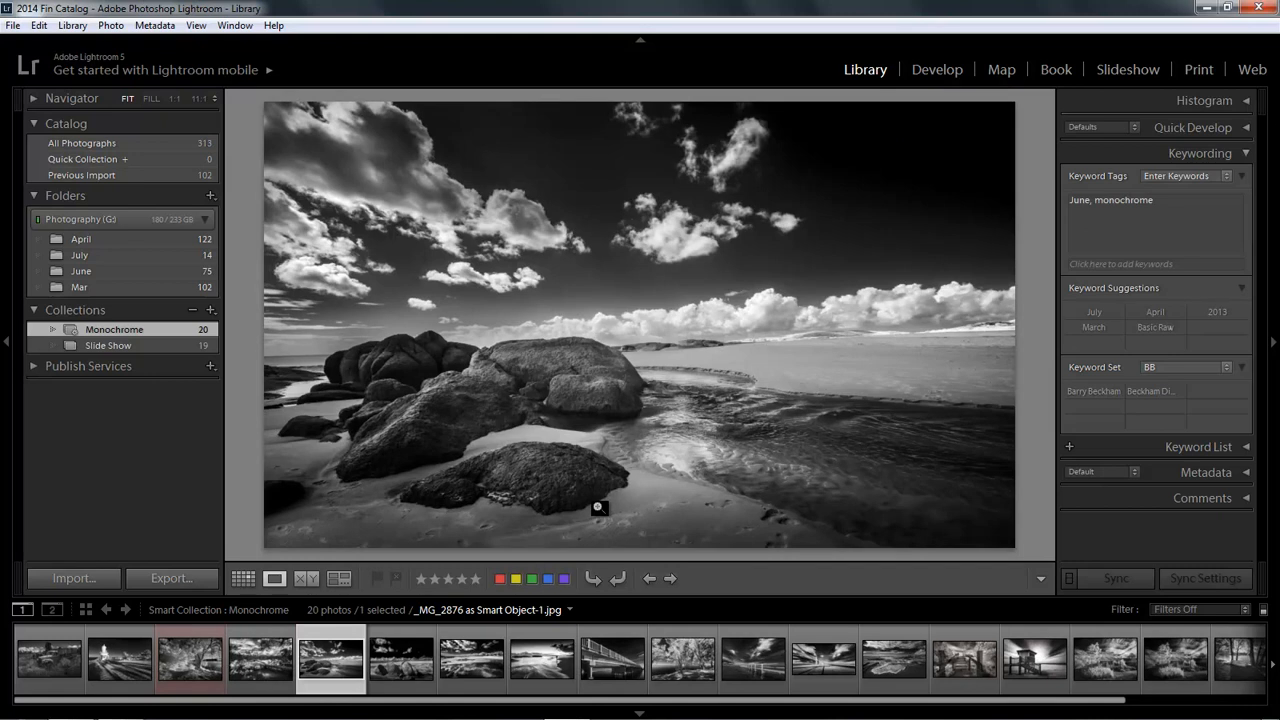
pyautogui.press('Right')
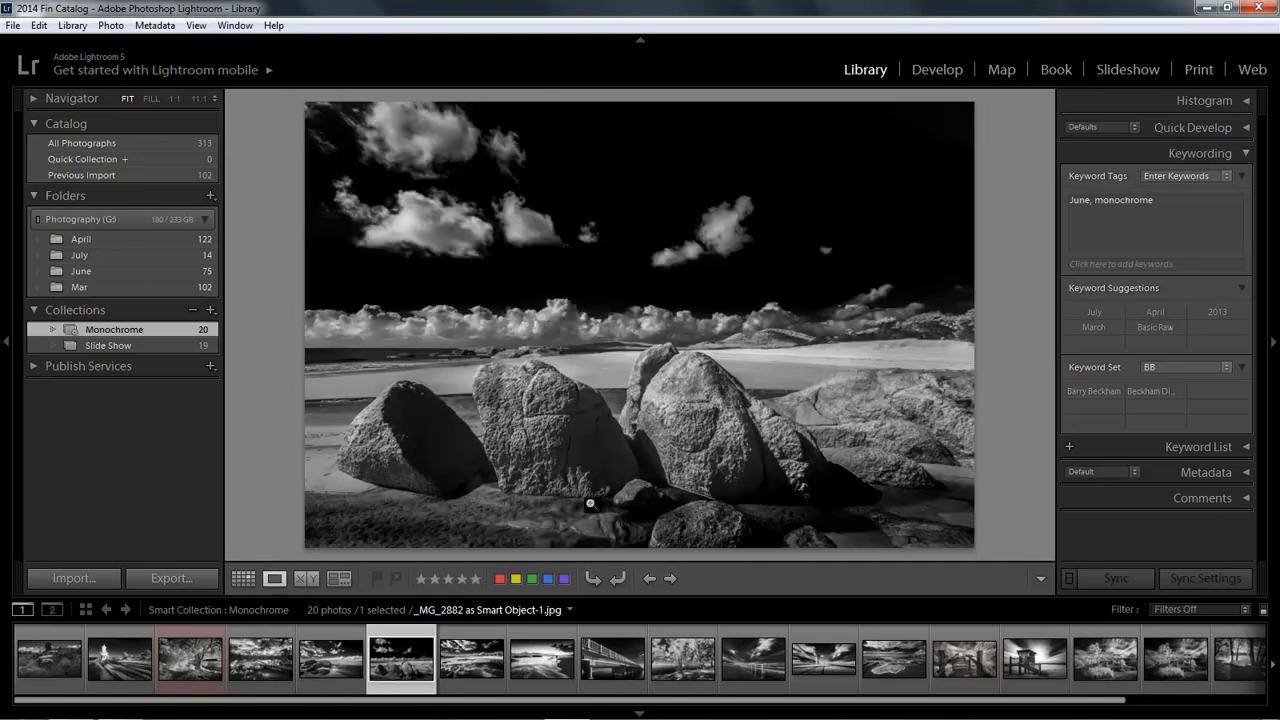
pyautogui.click(499, 578)
pyautogui.press('Right')
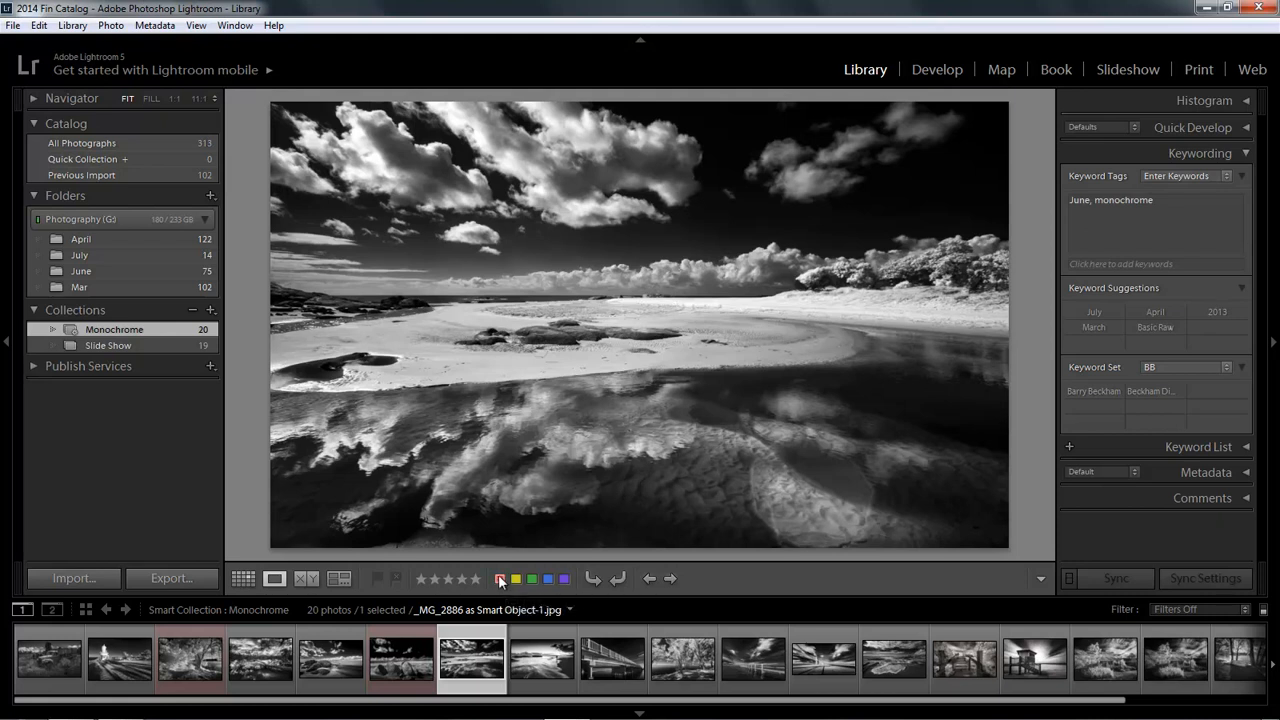
pyautogui.click(511, 579)
# Give Monochrome photos 9, 10 and 11 a red color label, and return to Grid view after reviewing up to photo 15.
pyautogui.press('Right')
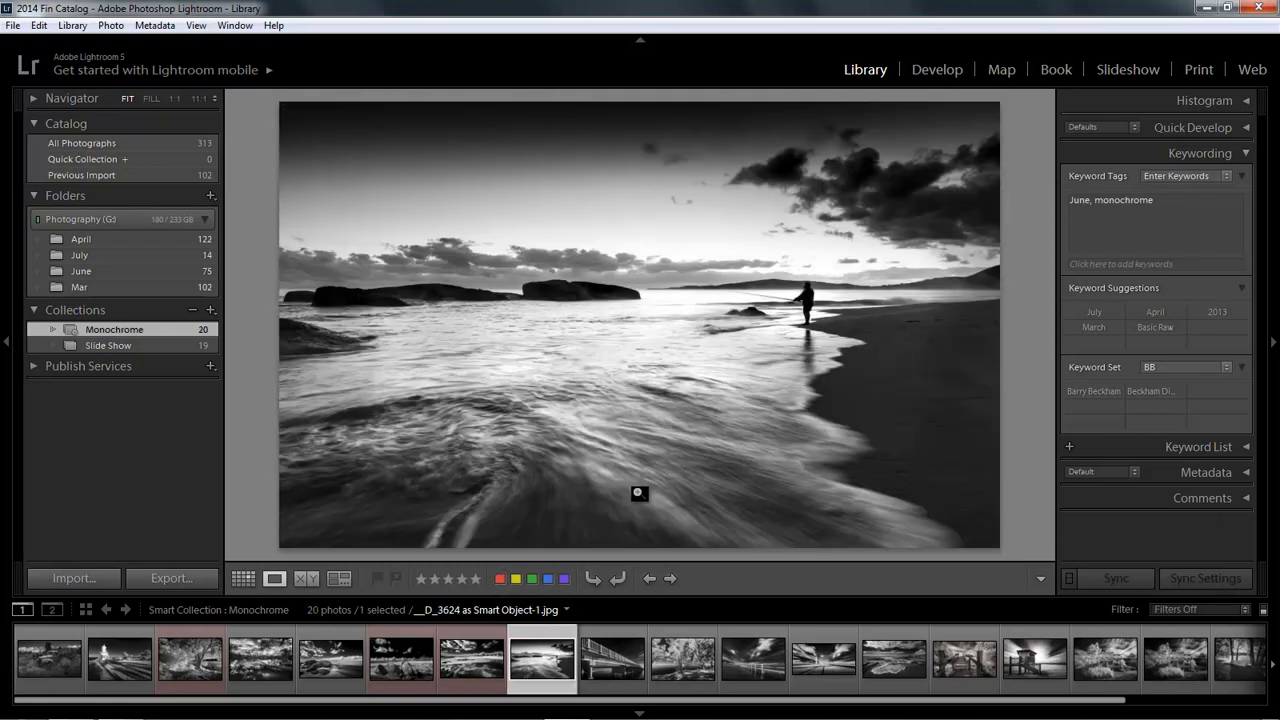
pyautogui.press('Right')
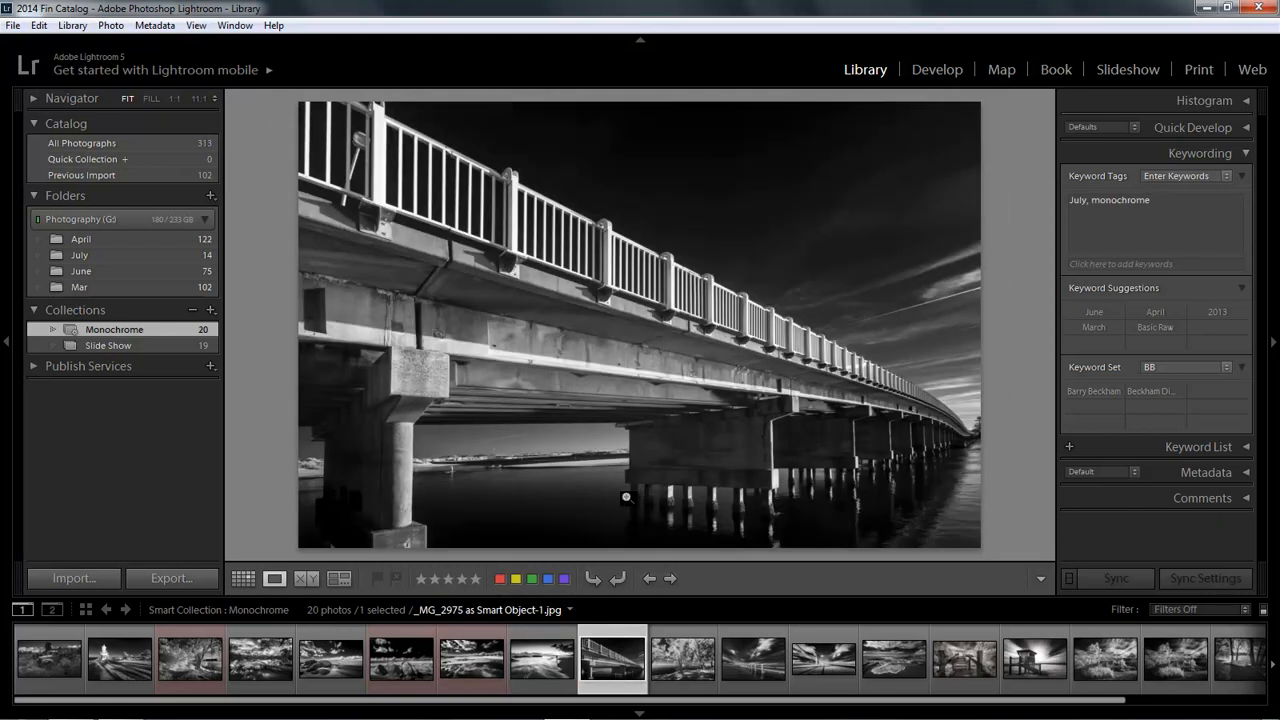
pyautogui.click(500, 578)
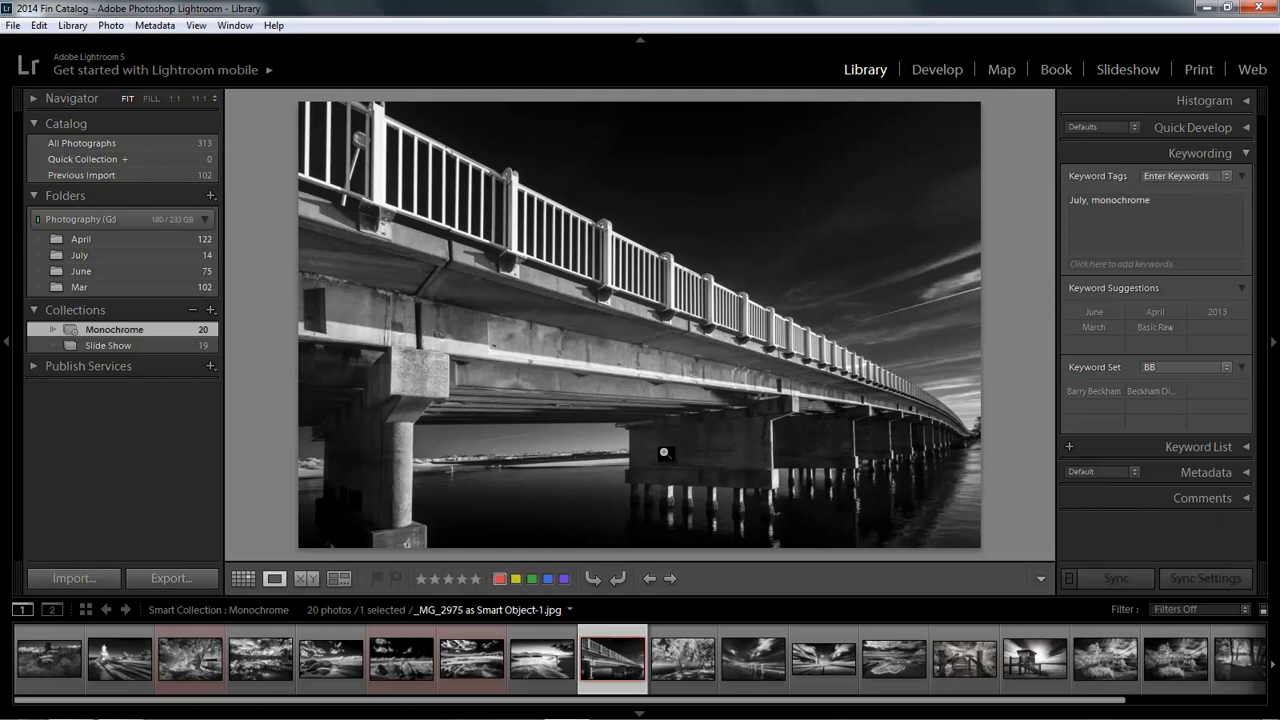
pyautogui.press('Right')
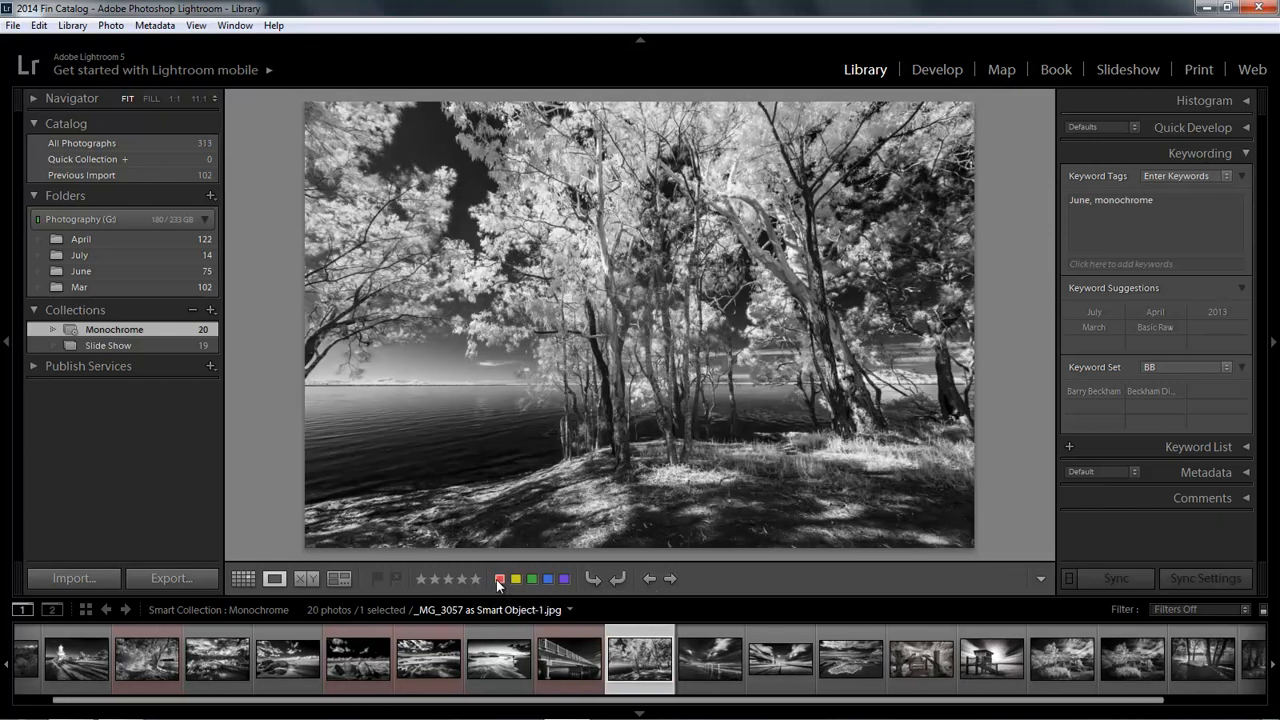
pyautogui.press('6')
pyautogui.press('Right')
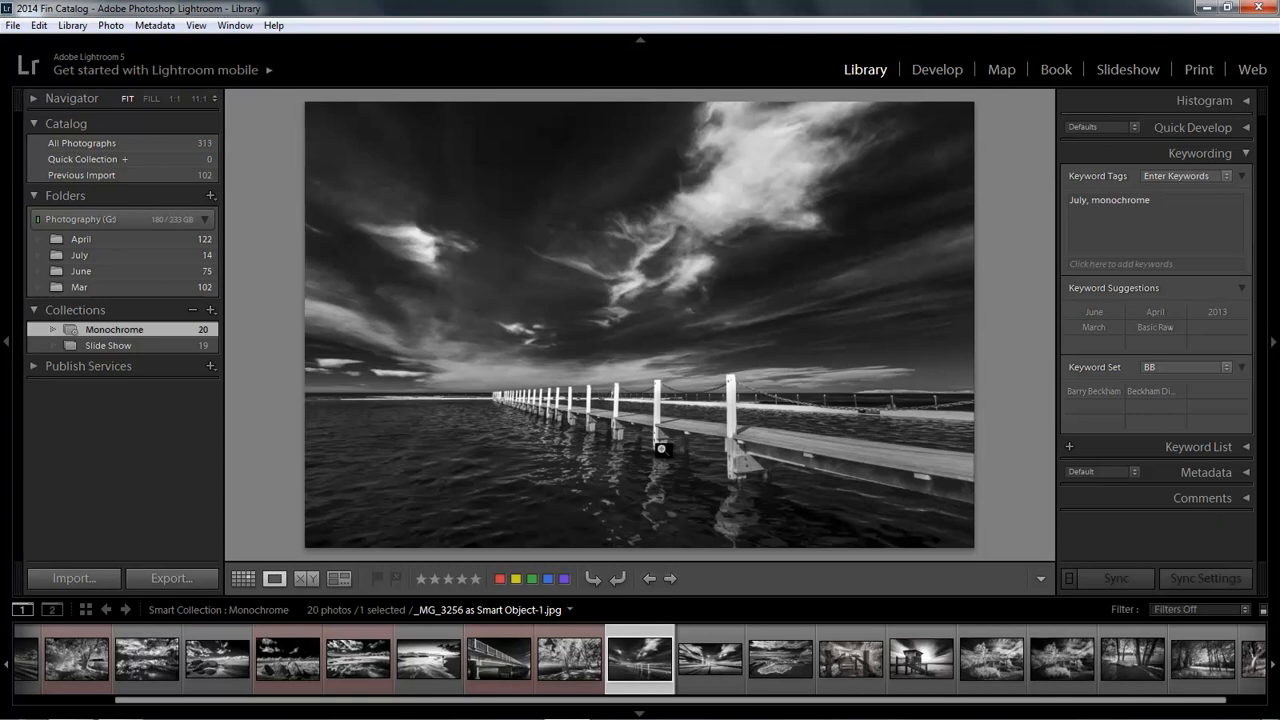
pyautogui.click(500, 578)
pyautogui.press('Right')
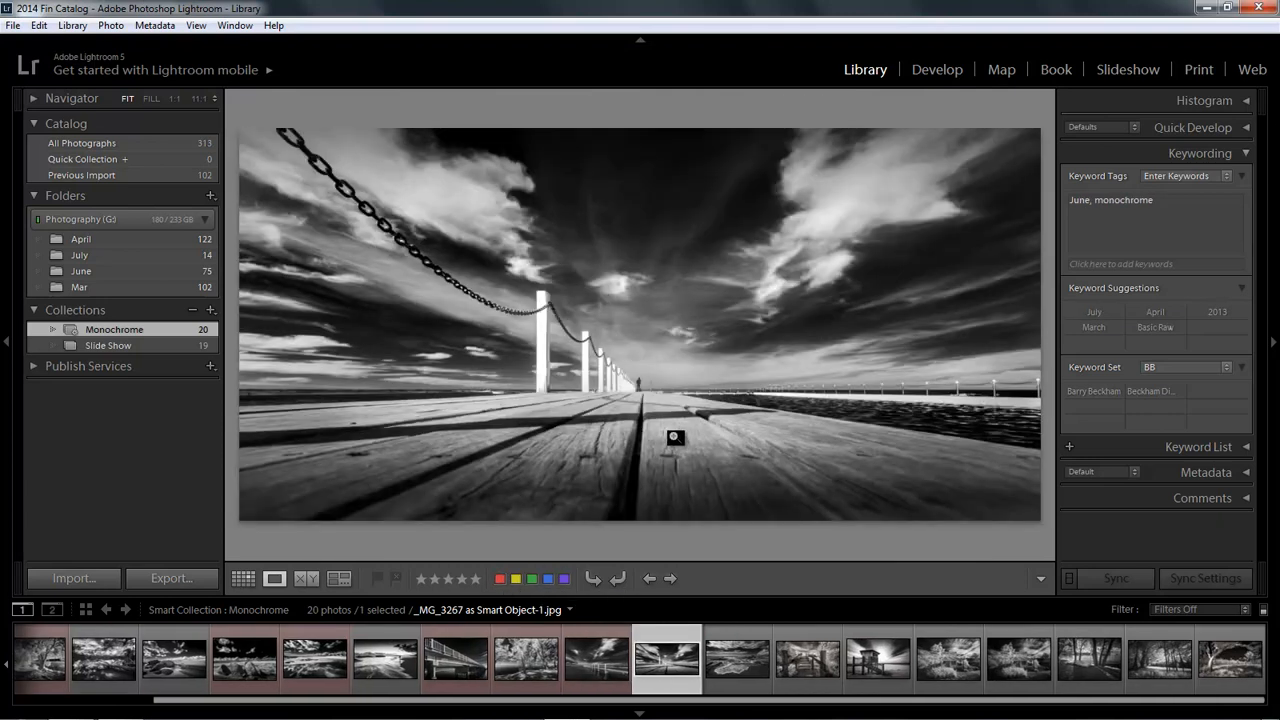
pyautogui.press('Right')
pyautogui.press('Right')
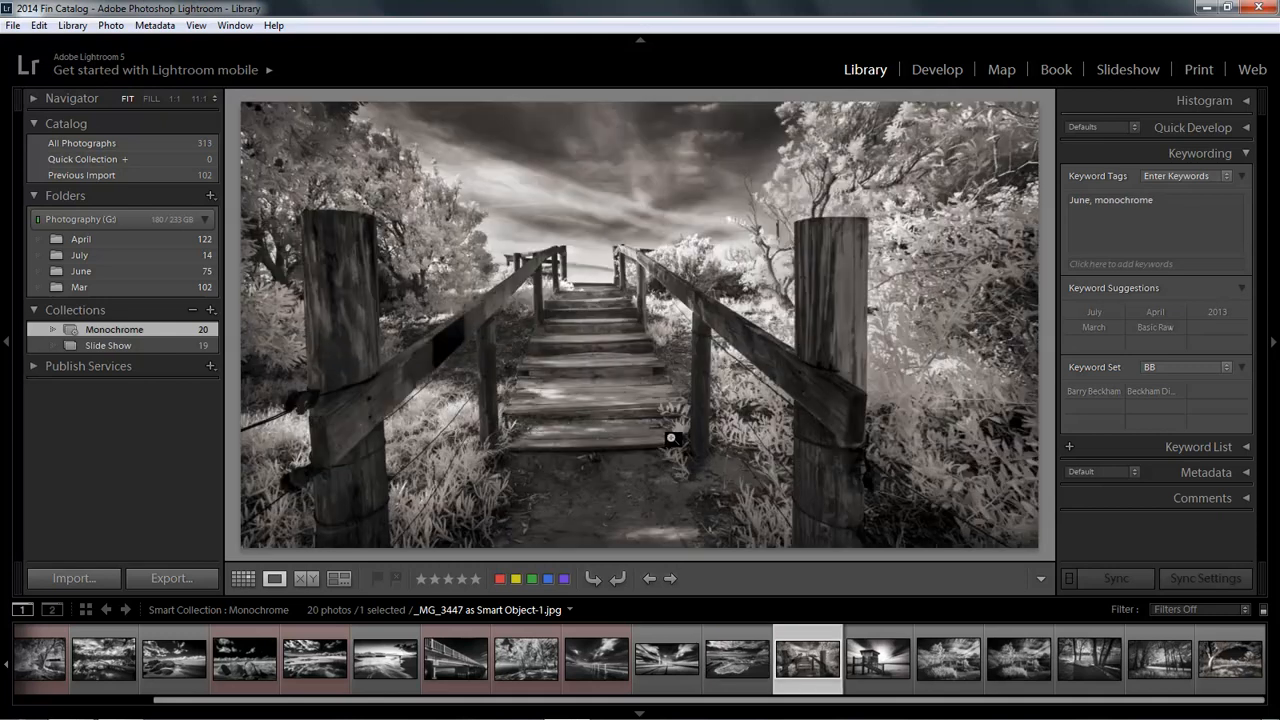
pyautogui.press('Right')
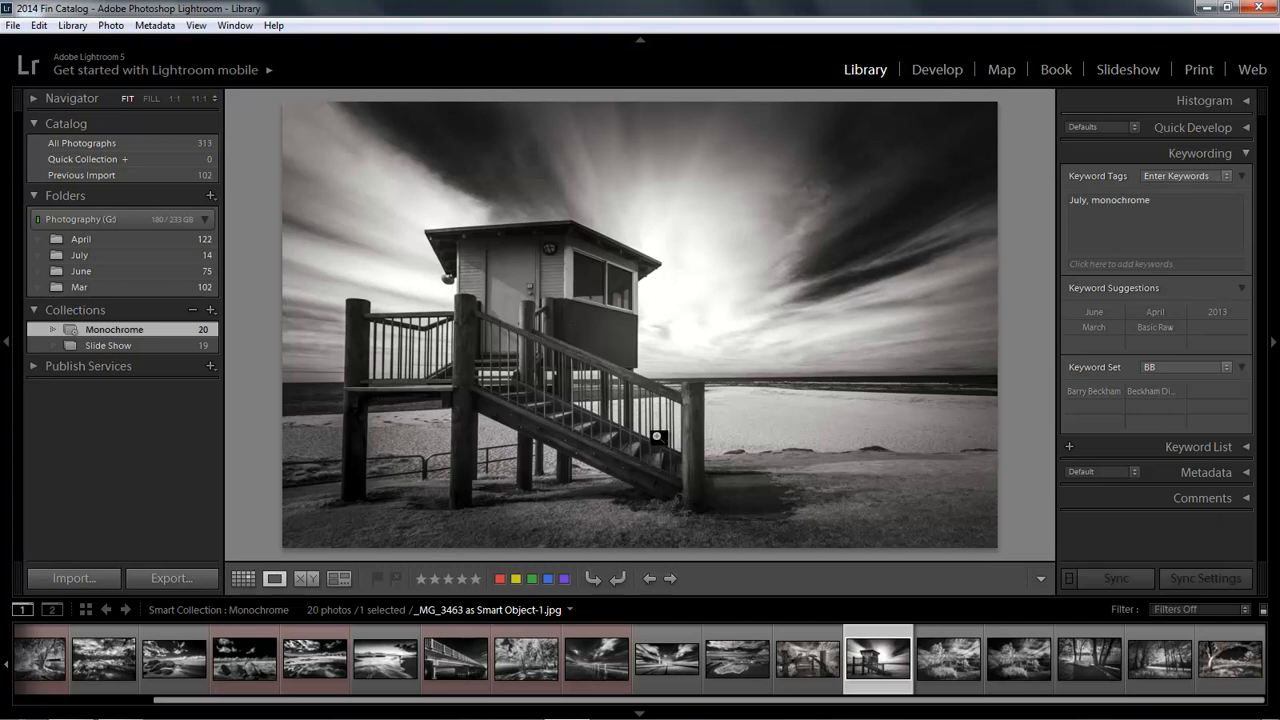
pyautogui.press('g')
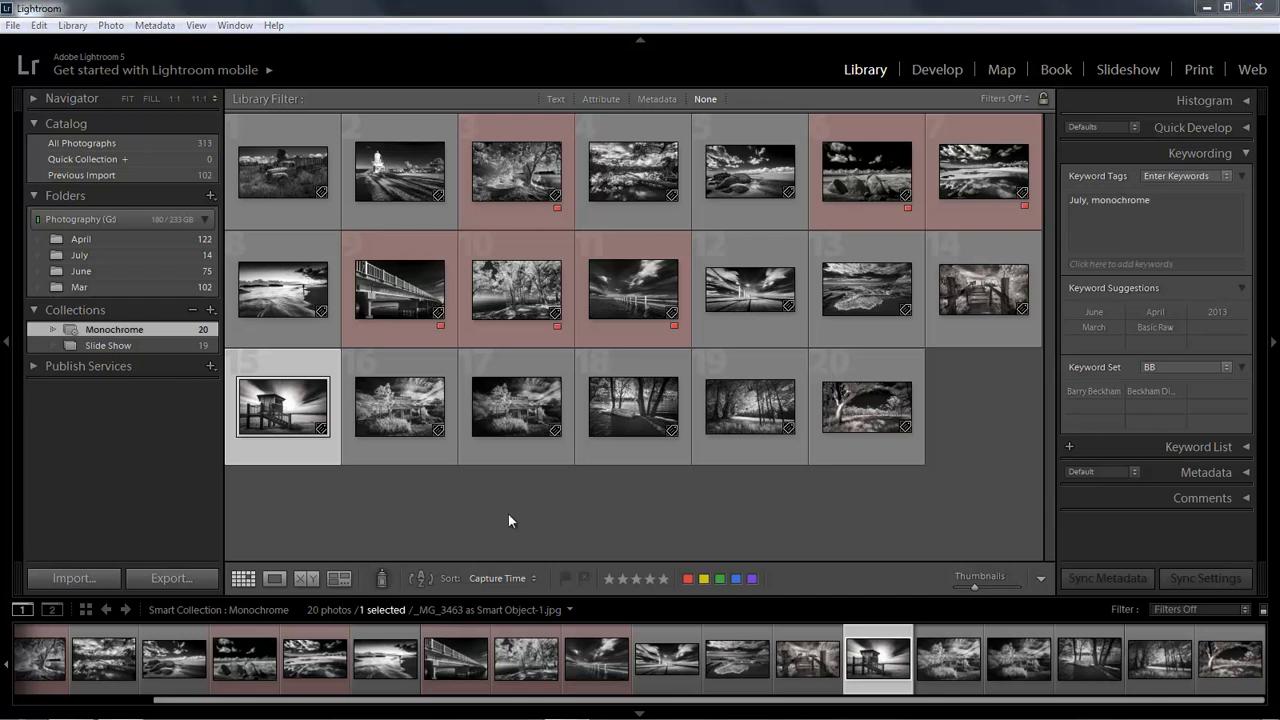
# Delete the Monochrome smart collection and the Slide Show collection.
pyautogui.rightClick(146, 330)
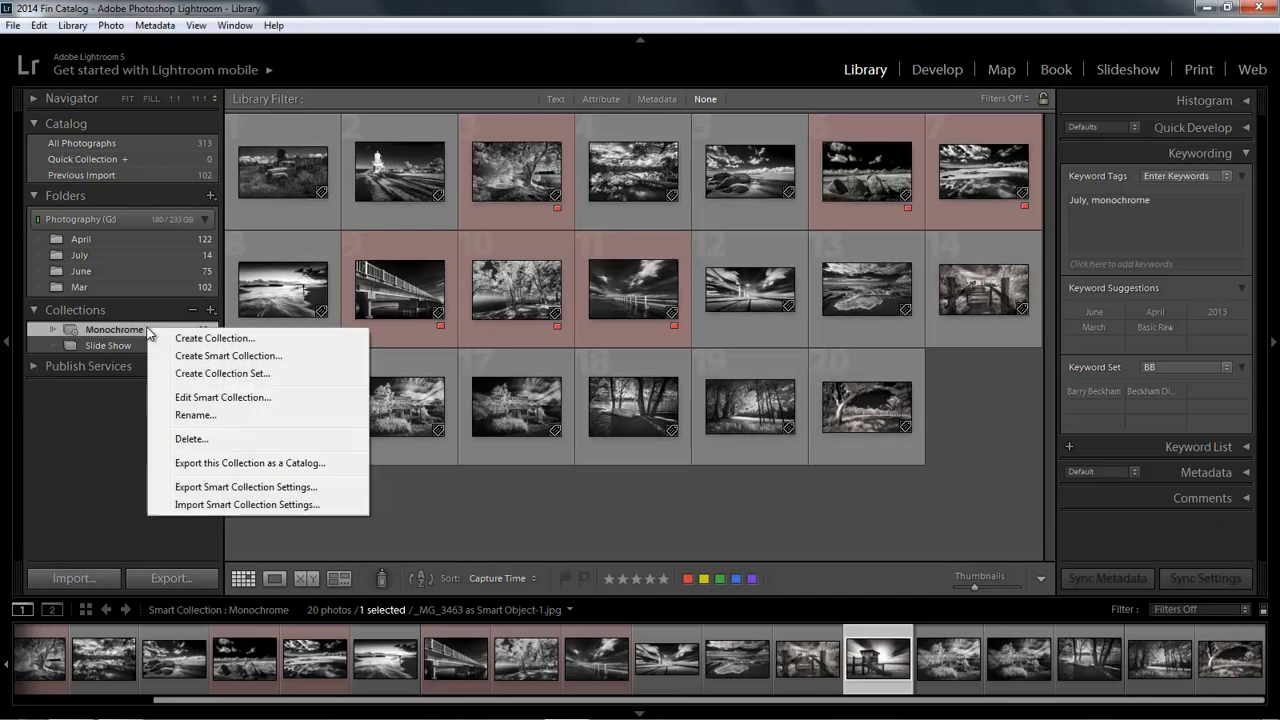
pyautogui.click(191, 438)
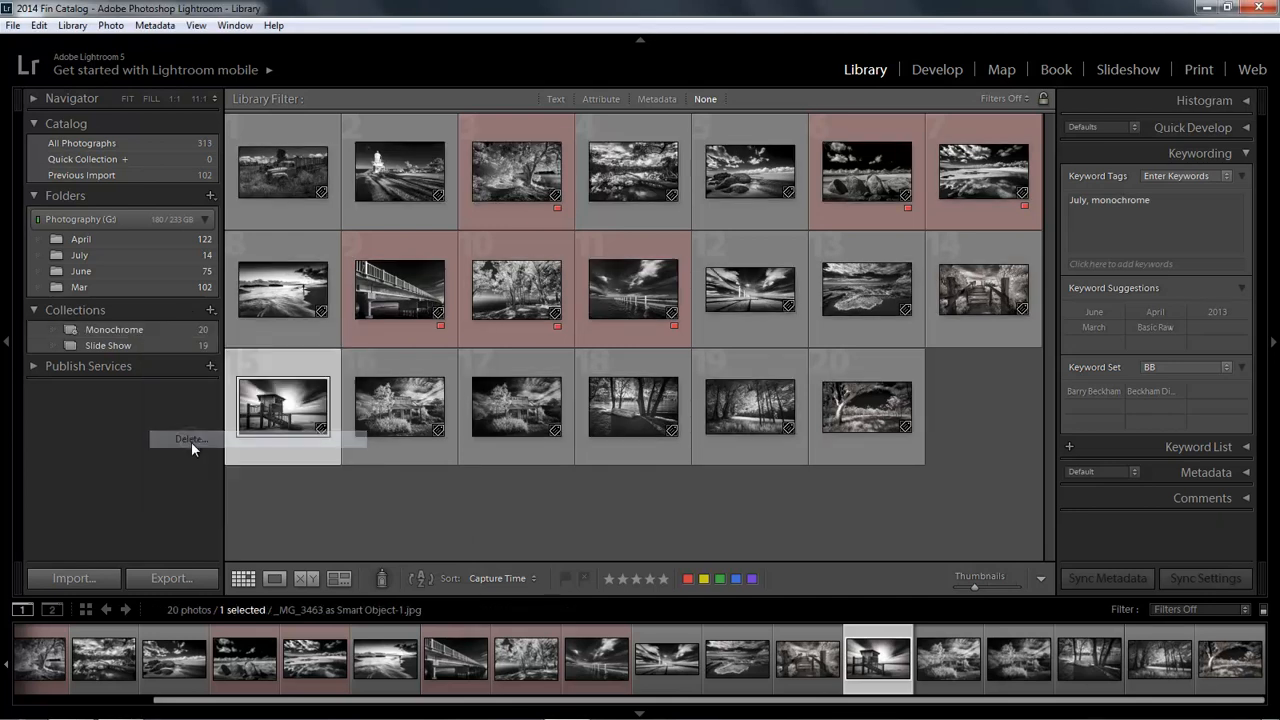
pyautogui.rightClick(145, 330)
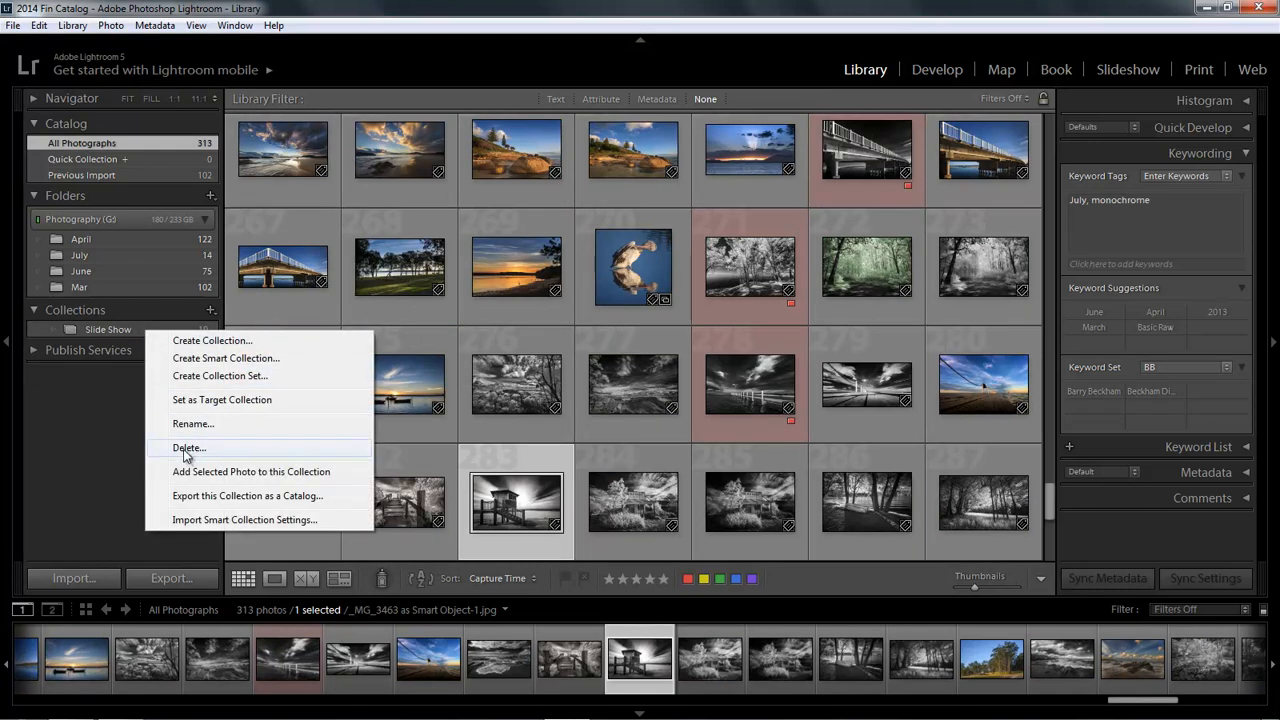
pyautogui.click(185, 449)
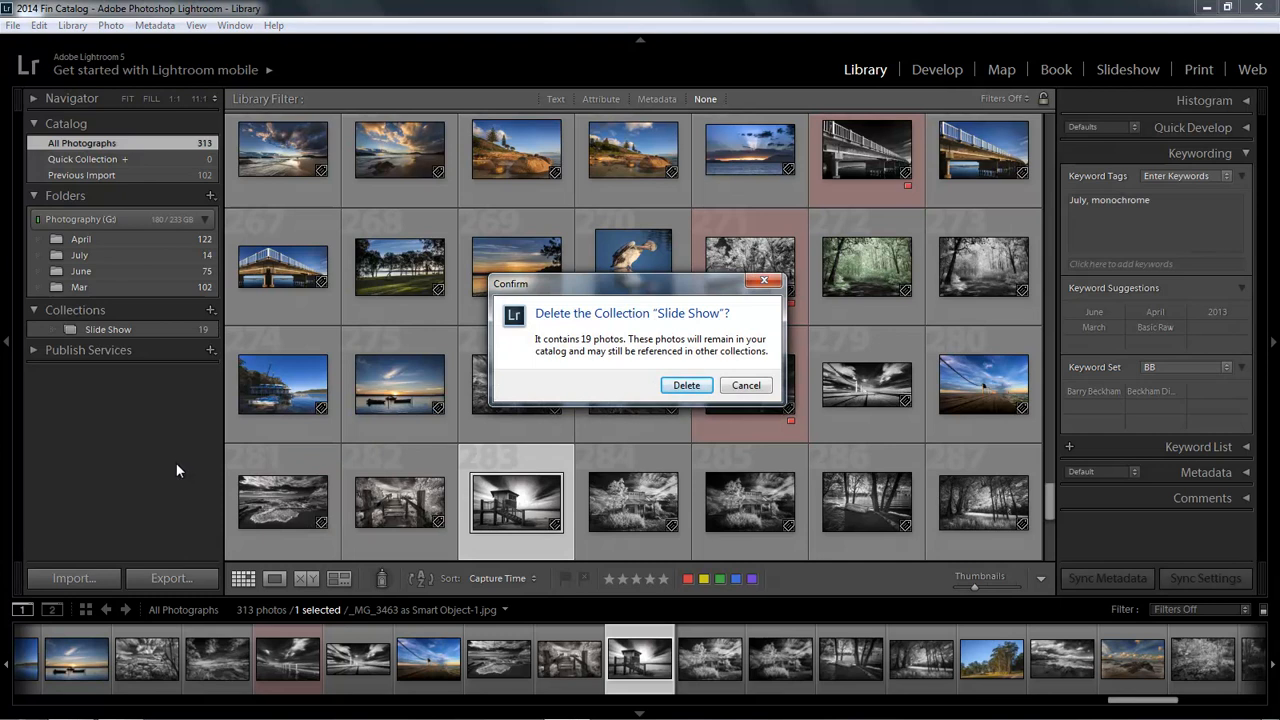
pyautogui.click(686, 386)
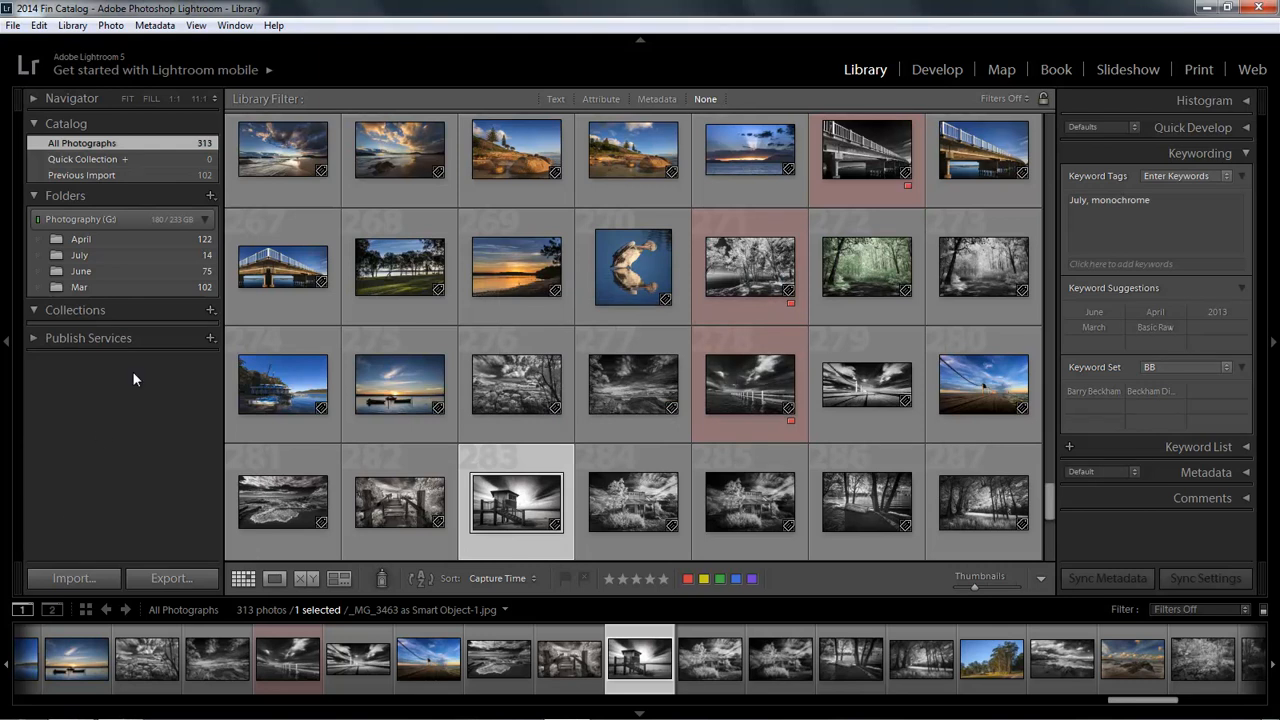
# Open the April folder to view its photos.
pyautogui.click(146, 238)
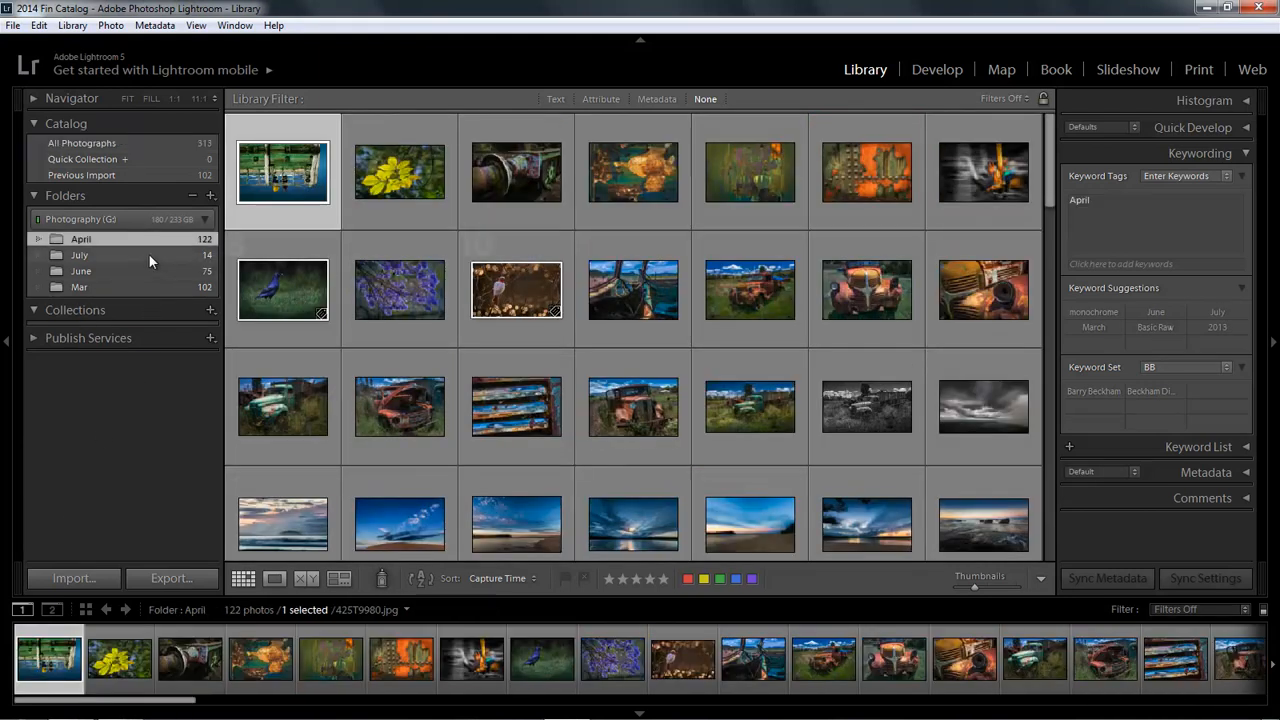
# View the photos in the July and June folders, finishing with the Mar folder.
pyautogui.click(149, 254)
pyautogui.click(148, 273)
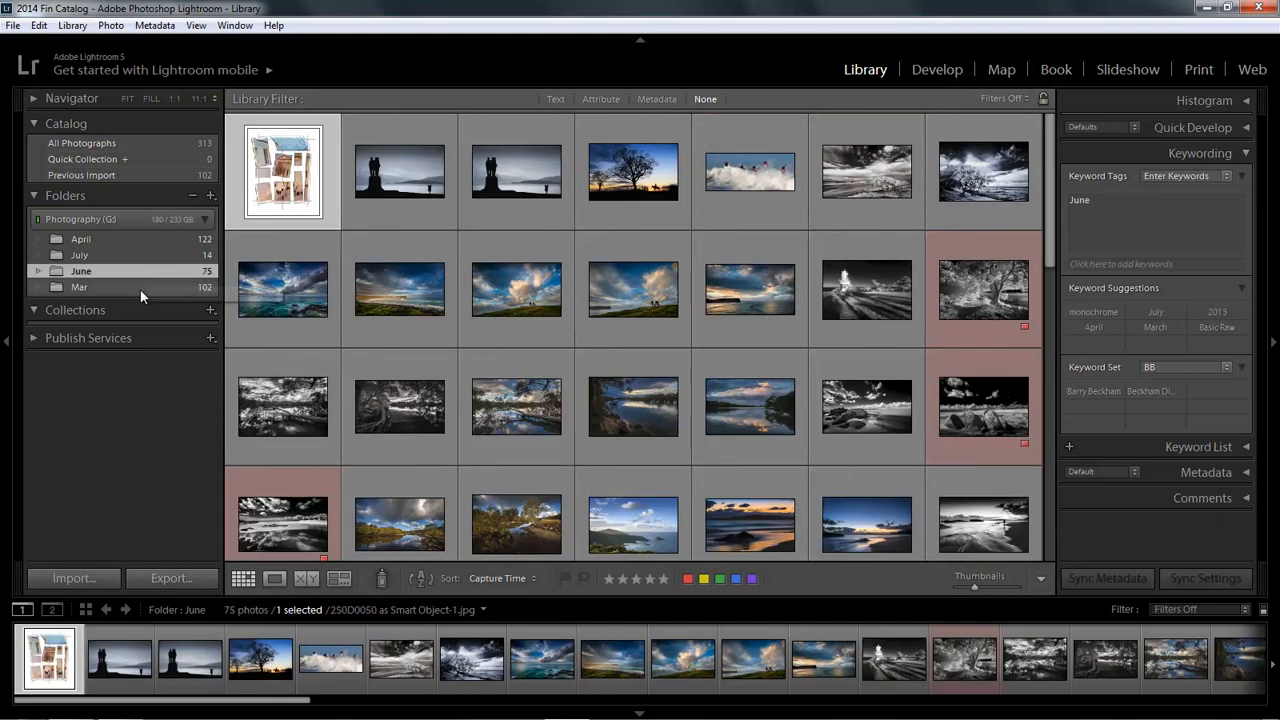
pyautogui.click(139, 288)
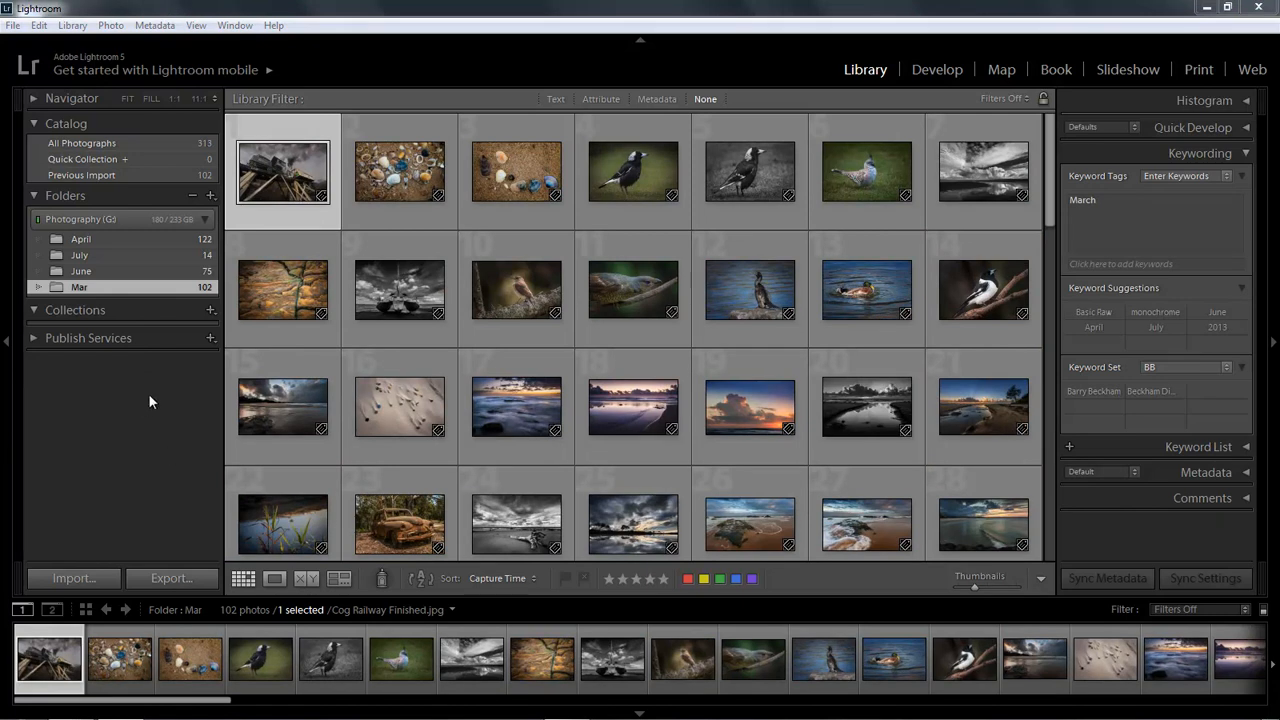
# Examine the rule criteria available for a new smart collection, including the Source options, and leave without creating the collection.
pyautogui.click(211, 310)
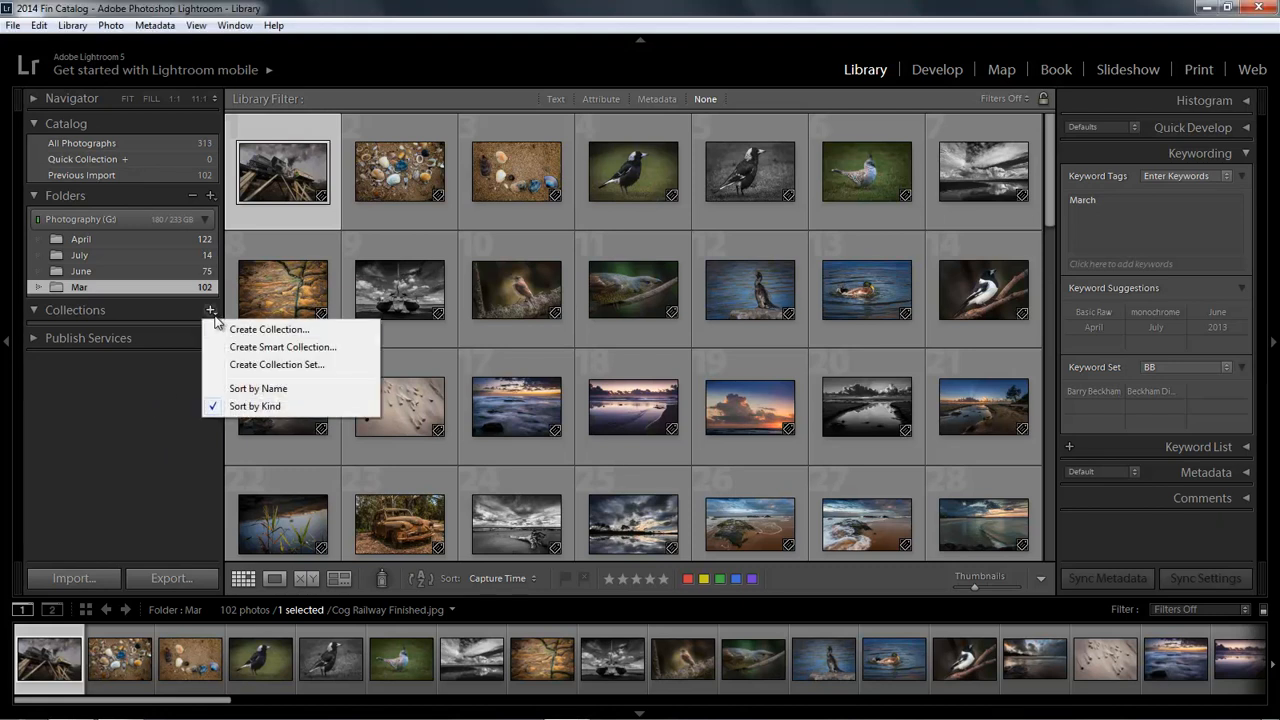
pyautogui.click(239, 350)
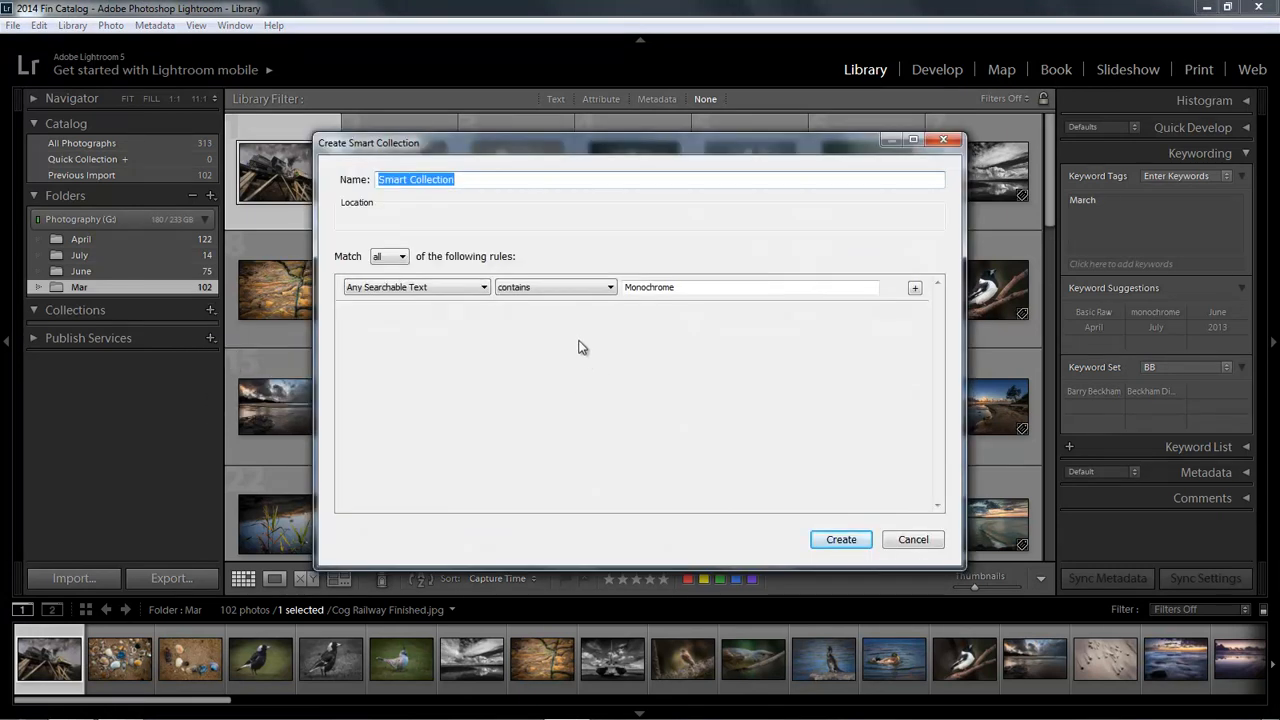
pyautogui.click(486, 291)
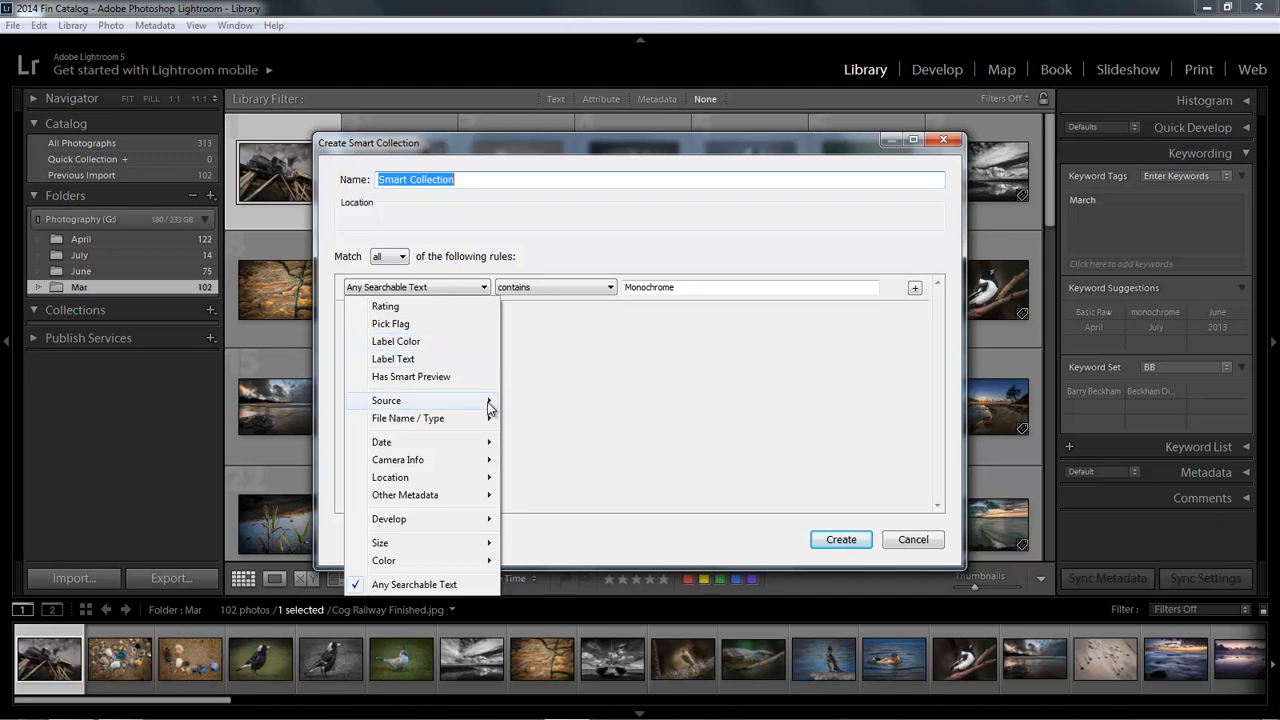
pyautogui.moveTo(474, 405)
pyautogui.click(910, 540)
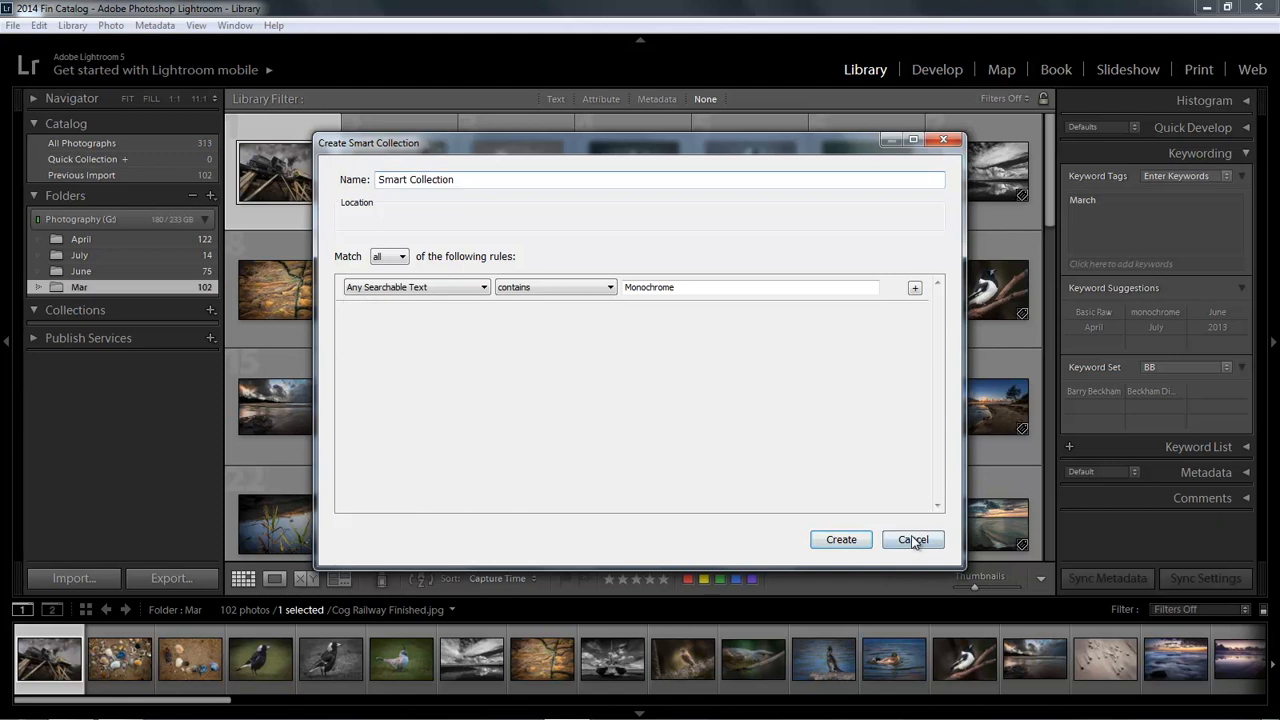